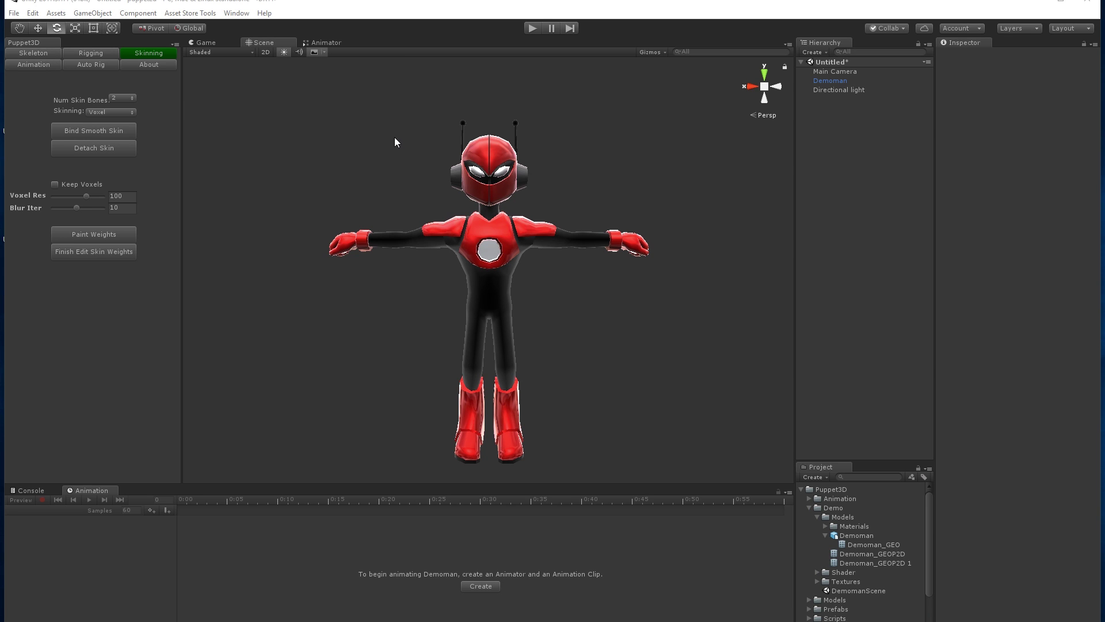
Step: Create a chain of six bones arching from one side of the character over its head and down the other side
{"action": "left_click", "coordinate": [40, 51]}
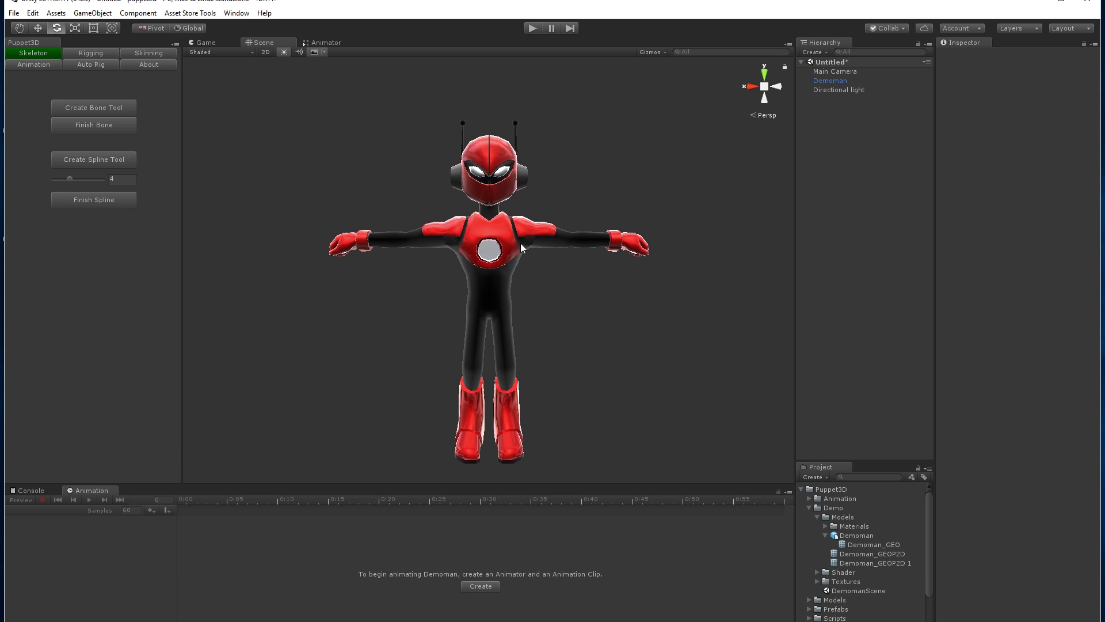
{"action": "left_click", "coordinate": [98, 108]}
{"action": "left_click", "coordinate": [294, 160]}
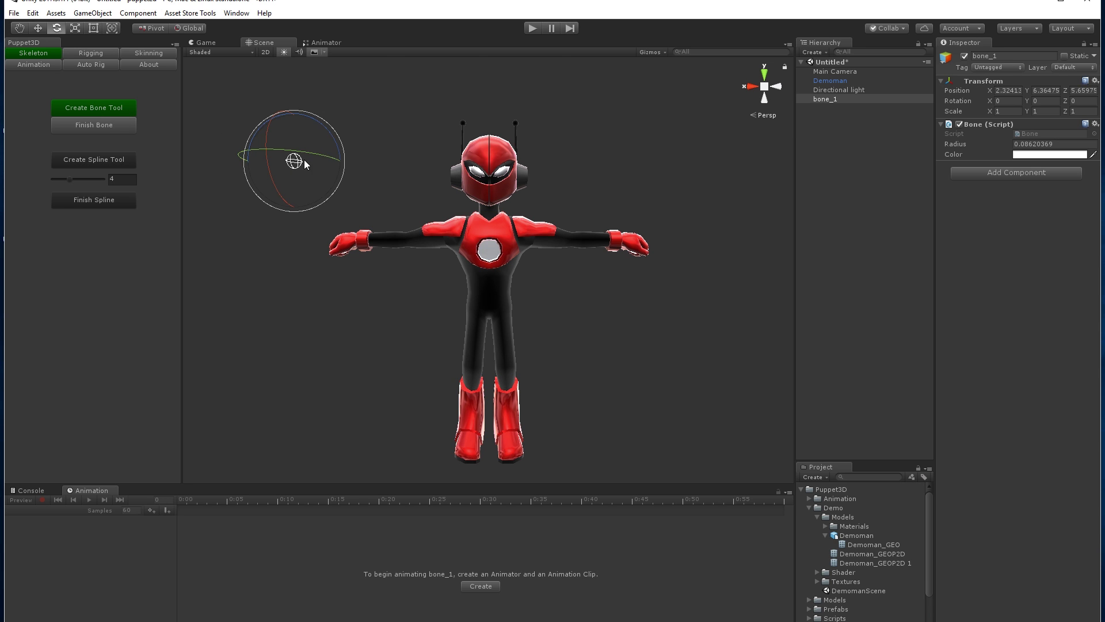
{"action": "left_click", "coordinate": [380, 111]}
{"action": "left_click", "coordinate": [521, 91]}
{"action": "left_click", "coordinate": [645, 166]}
{"action": "left_click", "coordinate": [726, 324]}
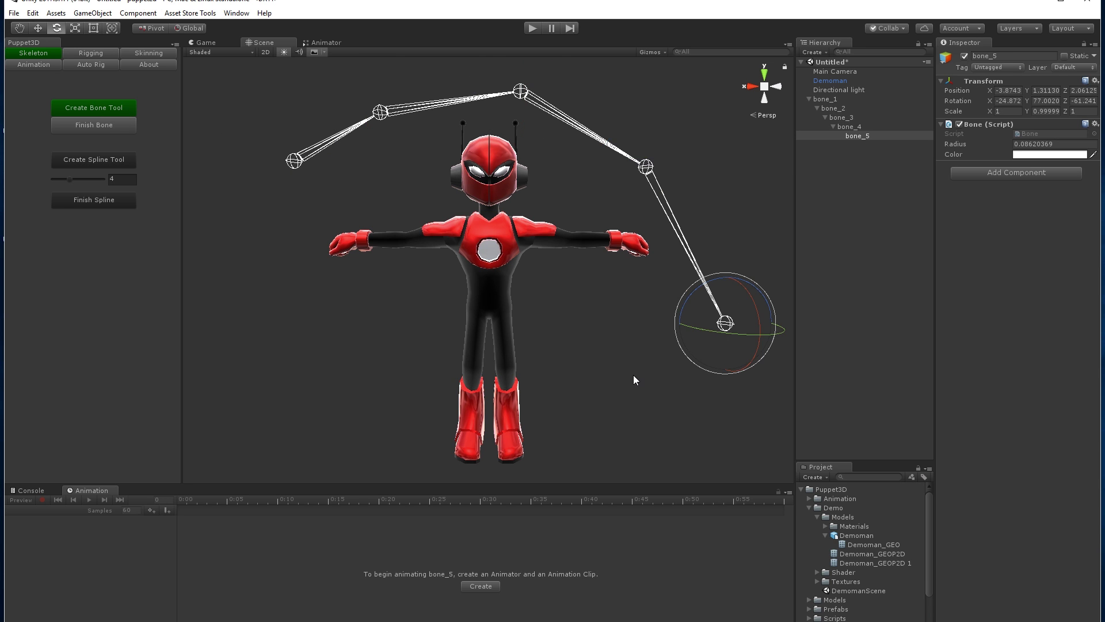
{"action": "left_click", "coordinate": [633, 374]}
{"action": "mouse_move", "coordinate": [633, 375]}
{"action": "left_mouse_down"}
{"action": "mouse_move", "coordinate": [640, 390]}
{"action": "mouse_move", "coordinate": [573, 377]}
{"action": "mouse_move", "coordinate": [626, 387]}
{"action": "left_mouse_up"}
Step: Move the fourth bone of the arch up and outward, and finish a two-bone branch running from it toward the character's arm
{"action": "left_click", "coordinate": [647, 169]}
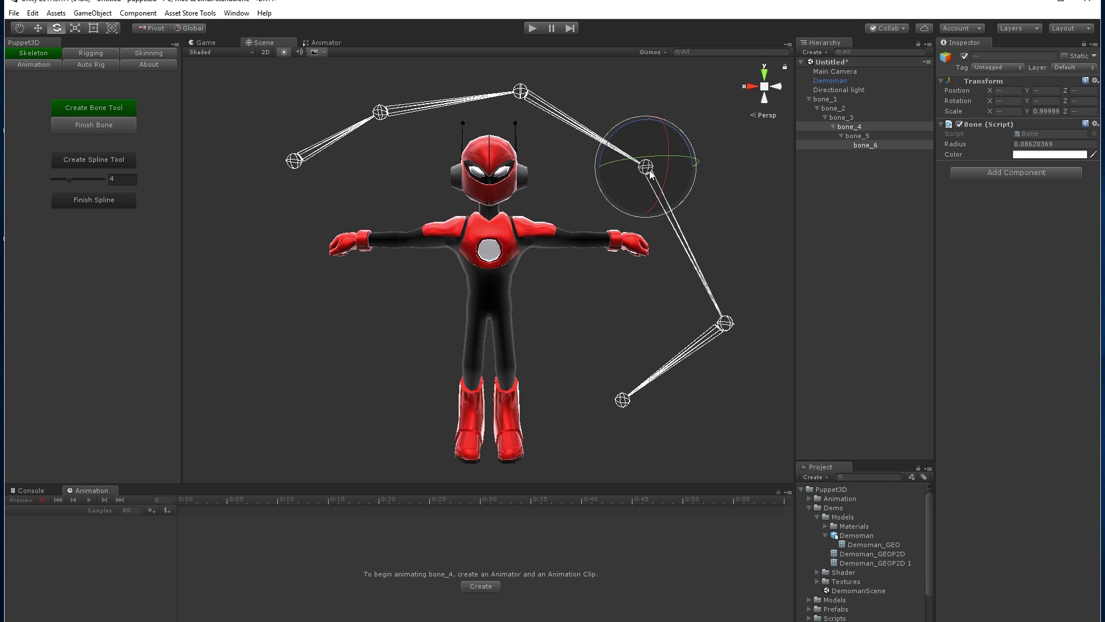
{"action": "left_click_drag", "start_coordinate": [648, 170], "coordinate": [668, 142]}
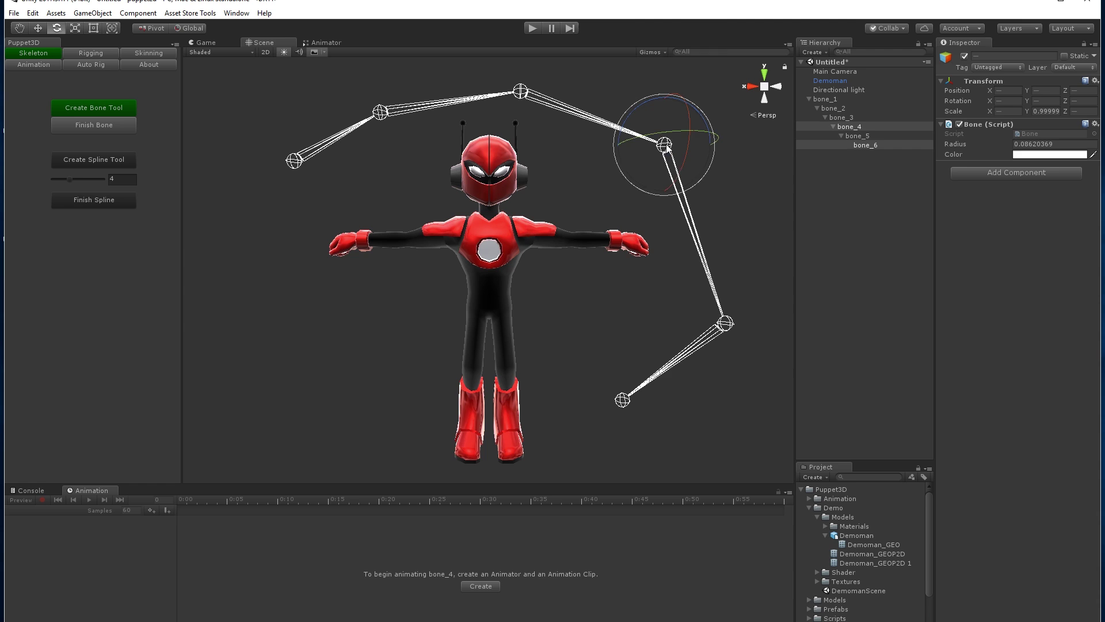
{"action": "left_click", "coordinate": [590, 196]}
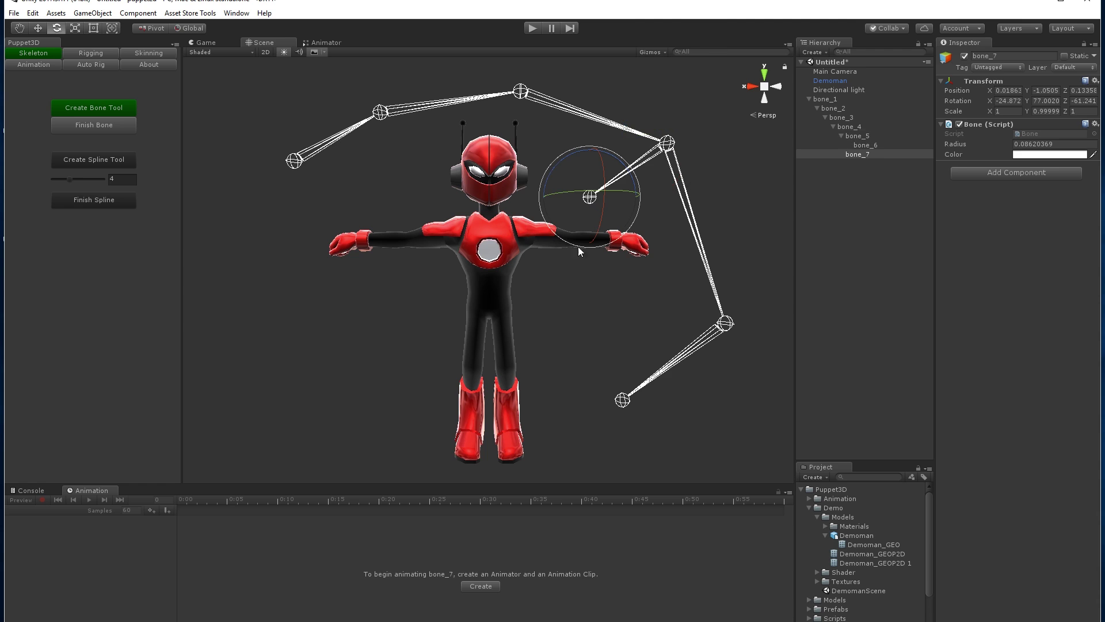
{"action": "left_click", "coordinate": [568, 295]}
{"action": "key", "text": "Return"}
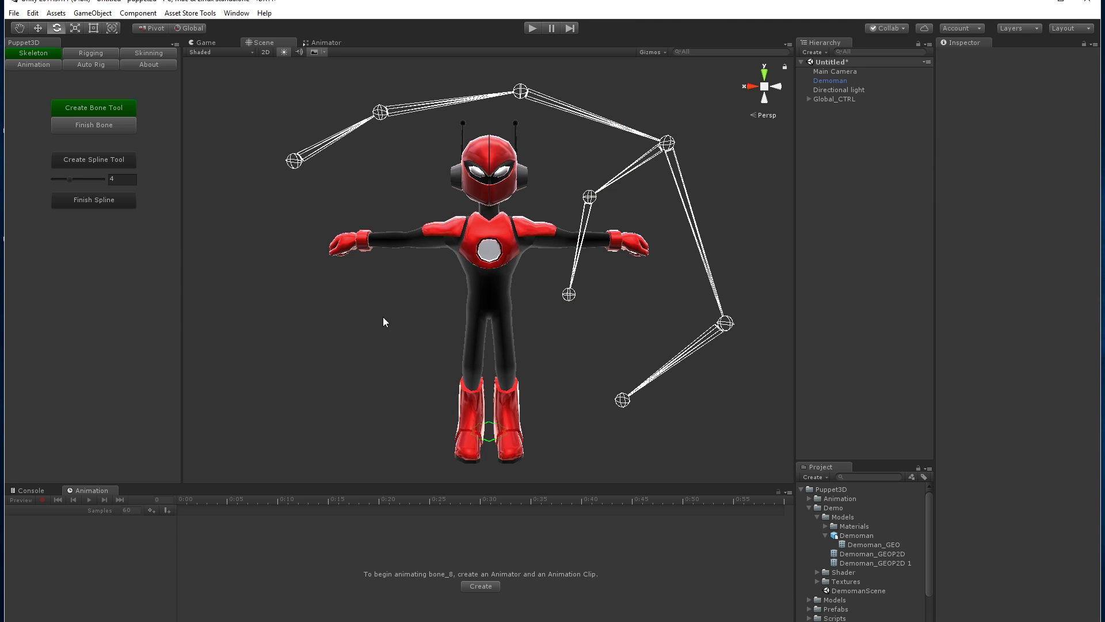
Step: Create a separate zigzag chain of four bones across the character's lower body and finish it
{"action": "left_click", "coordinate": [300, 308]}
{"action": "left_click", "coordinate": [378, 360]}
{"action": "left_click", "coordinate": [434, 299]}
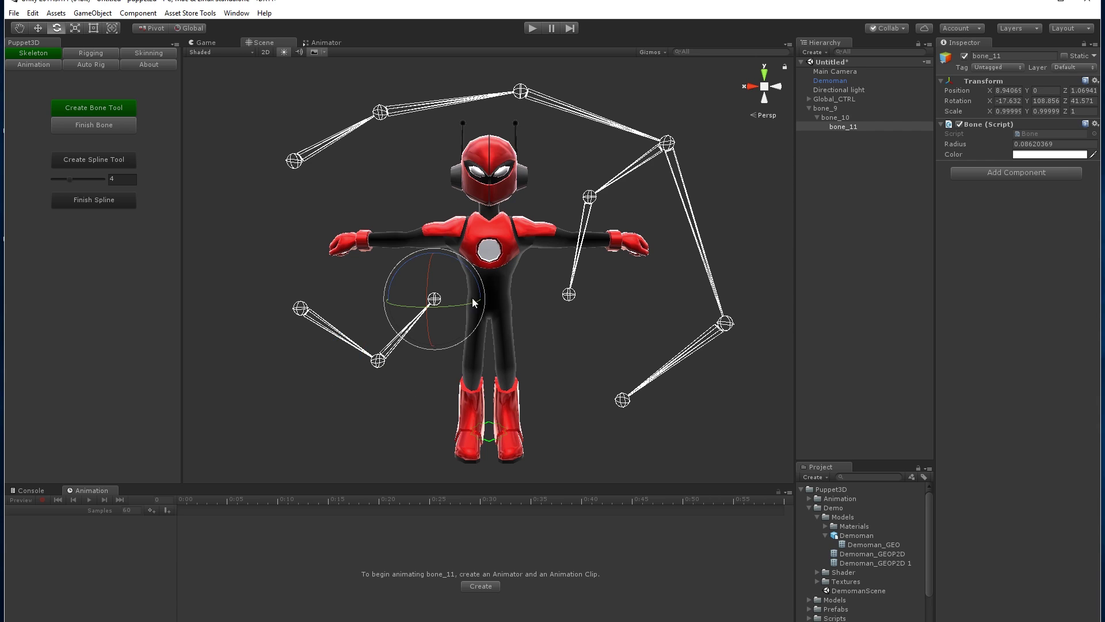
{"action": "left_click", "coordinate": [569, 352]}
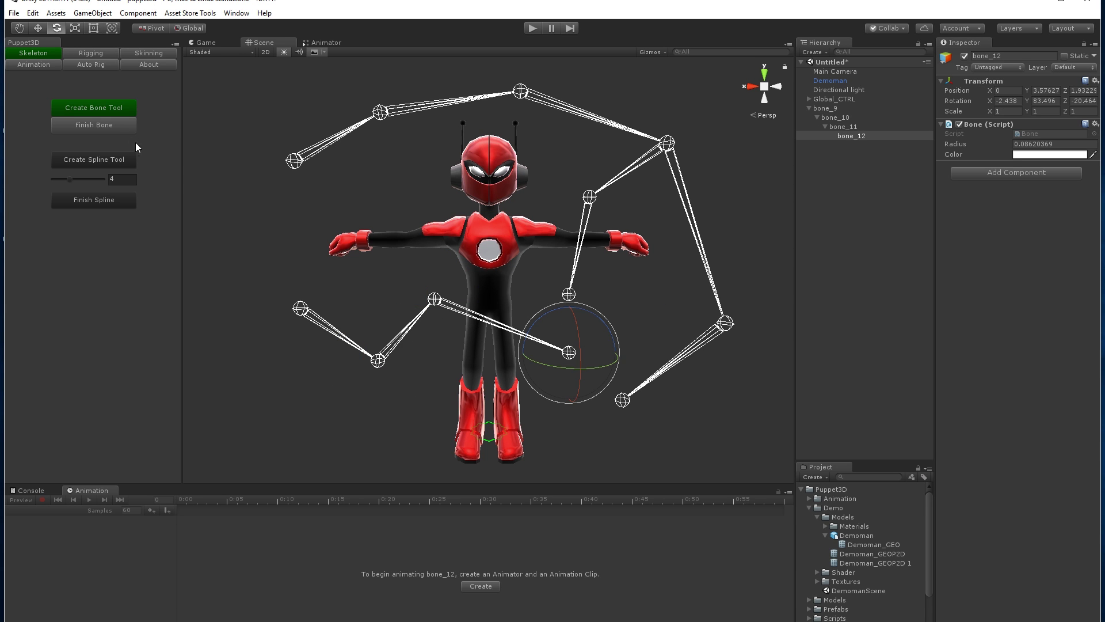
{"action": "left_click", "coordinate": [114, 127]}
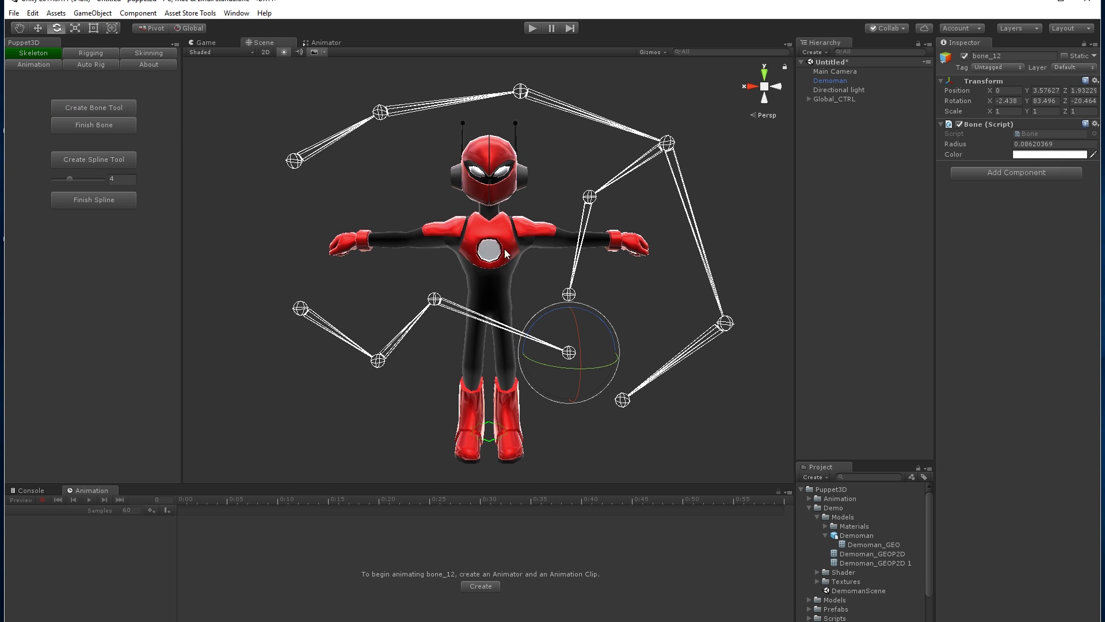
Step: Delete the Global_CTRL rig together with all the test bone chains
{"action": "left_click", "coordinate": [824, 100]}
{"action": "key", "text": "Delete"}
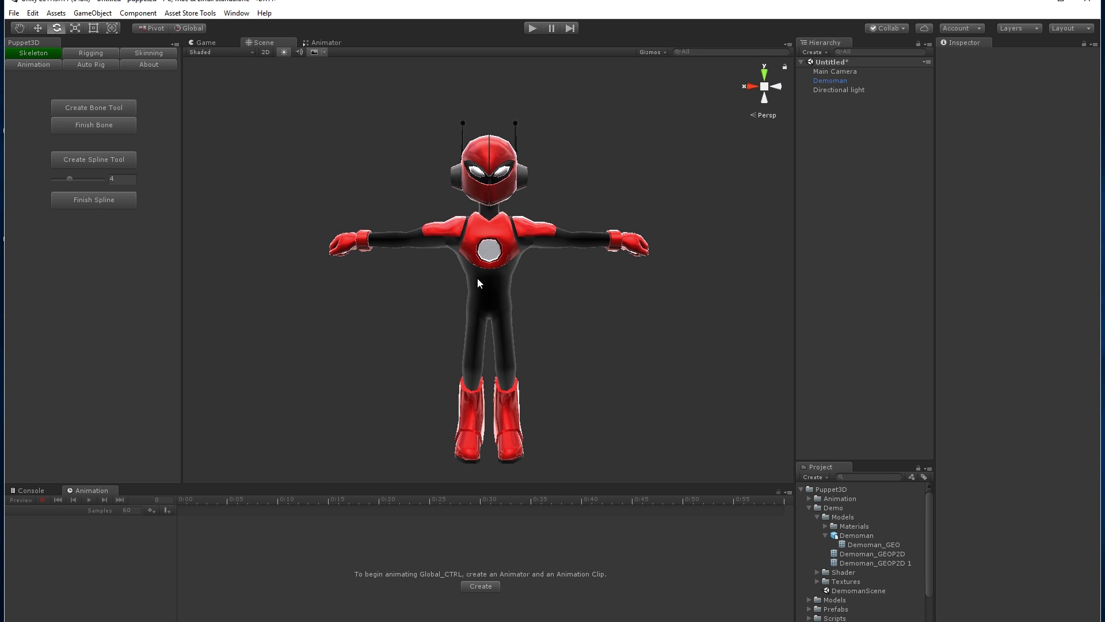
Step: Examine the Demoman object's mesh collider and layer assignment, and check the lock setting of the TransparentFX layer
{"action": "right_click_drag", "start_coordinate": [587, 293], "coordinate": [688, 278], "text": "alt"}
{"action": "left_click_drag", "start_coordinate": [688, 279], "coordinate": [585, 299], "text": "alt"}
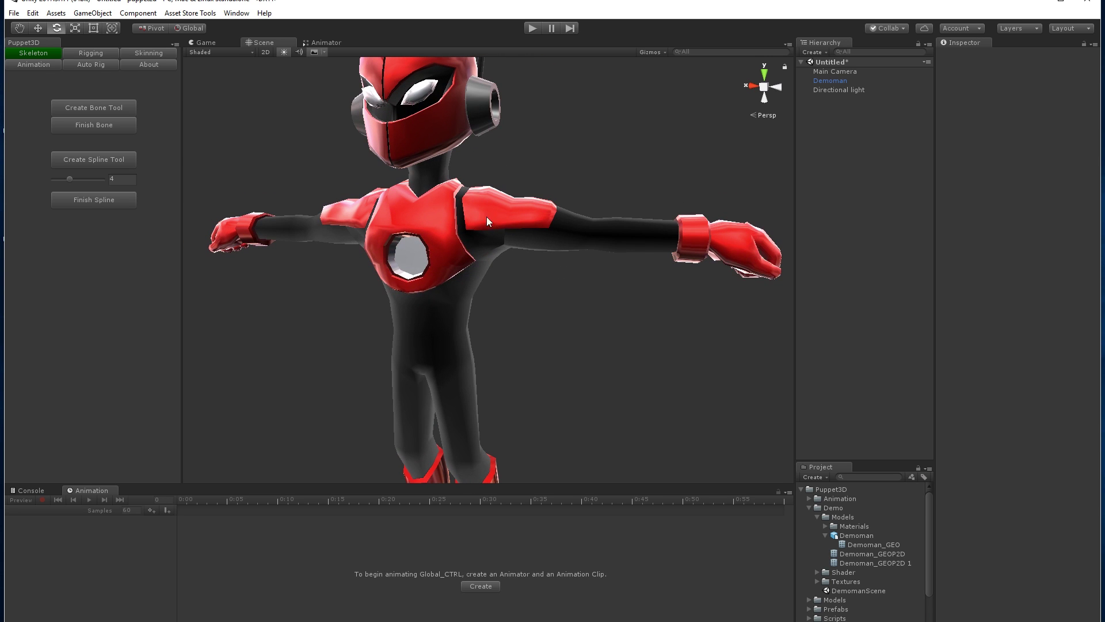
{"action": "left_click", "coordinate": [833, 81]}
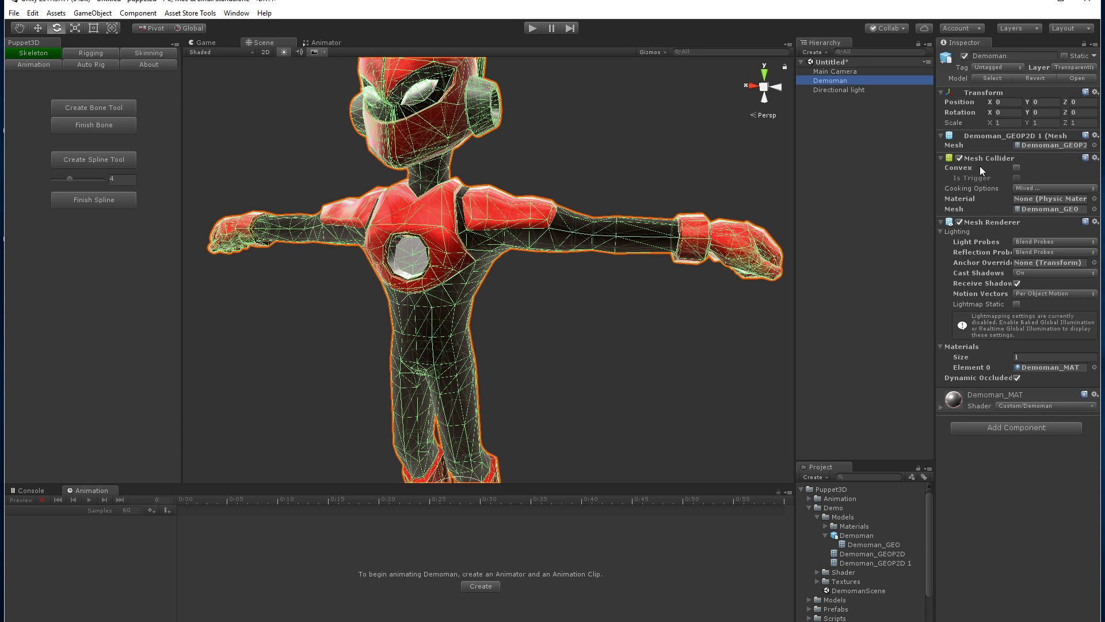
{"action": "left_click", "coordinate": [1072, 68]}
{"action": "left_click", "coordinate": [1036, 29]}
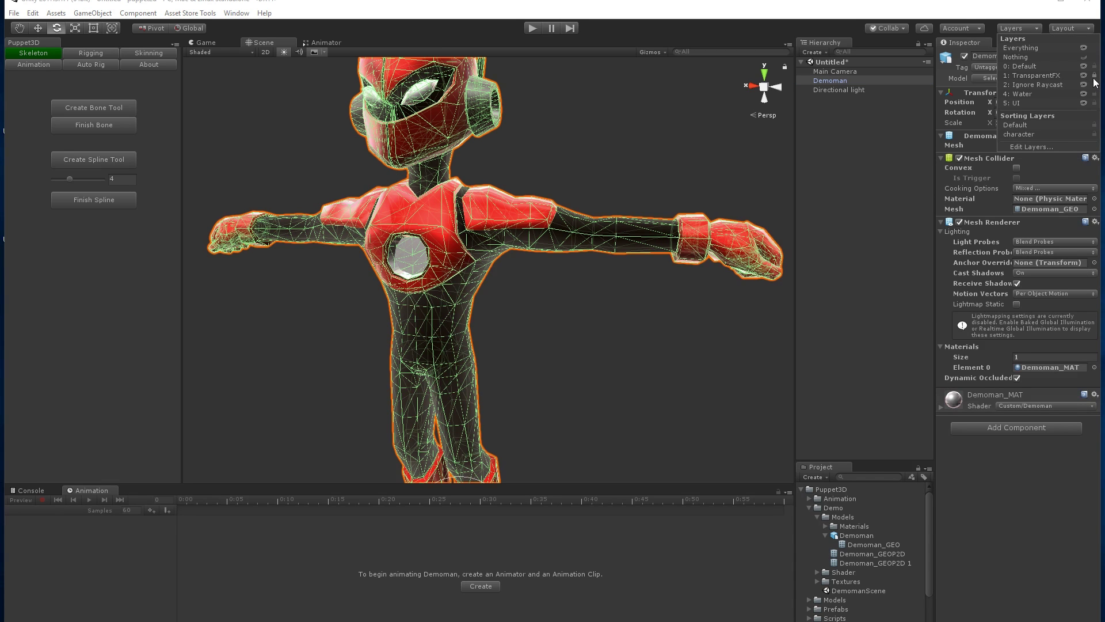
{"action": "left_click", "coordinate": [626, 142]}
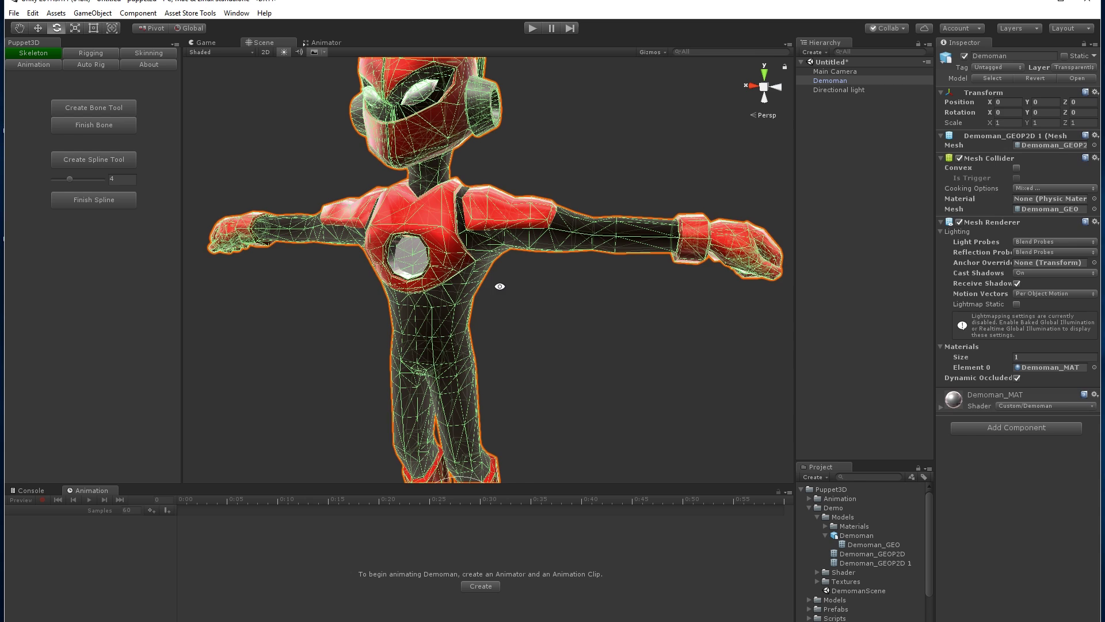
{"action": "left_click_drag", "start_coordinate": [498, 286], "coordinate": [535, 340], "text": "alt"}
{"action": "left_click", "coordinate": [600, 314]}
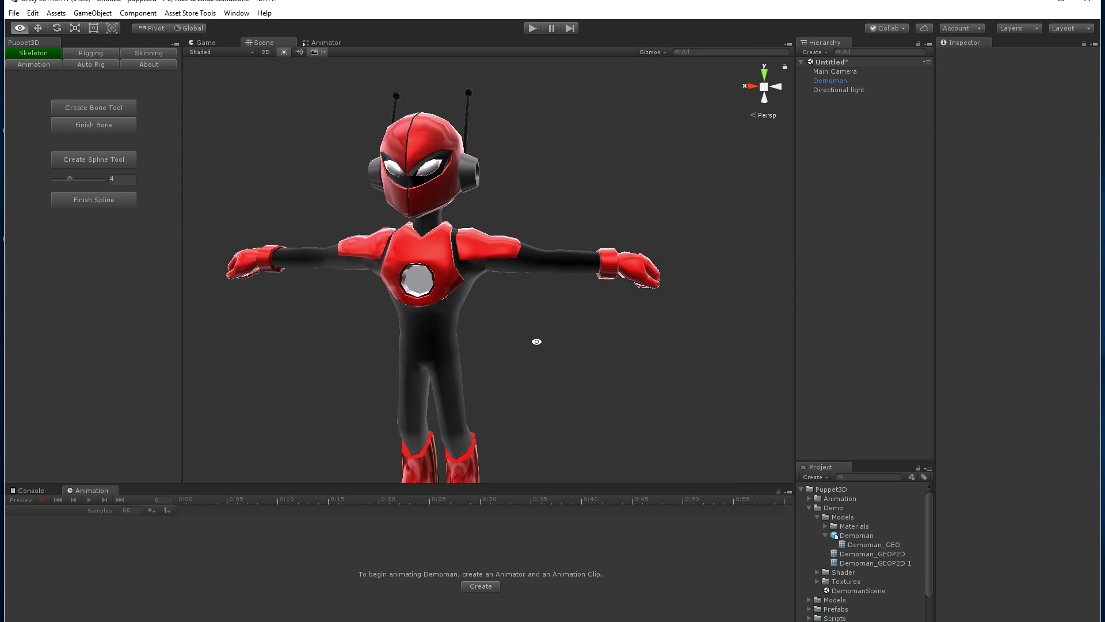
Step: Create a three-bone chain inside the character's arm at the shoulder, elbow and hand, and finish it
{"action": "scroll", "coordinate": [536, 340], "scroll_direction": "up", "scroll_amount": 5}
{"action": "left_click", "coordinate": [98, 108]}
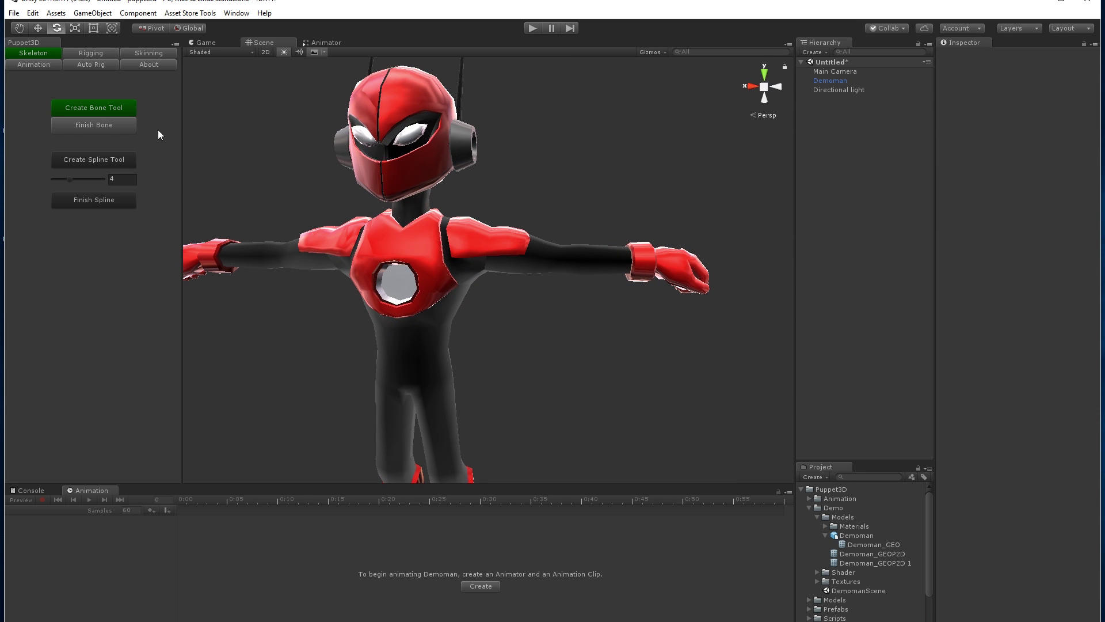
{"action": "left_click", "coordinate": [472, 256]}
{"action": "key", "text": "w"}
{"action": "left_click", "coordinate": [567, 258]}
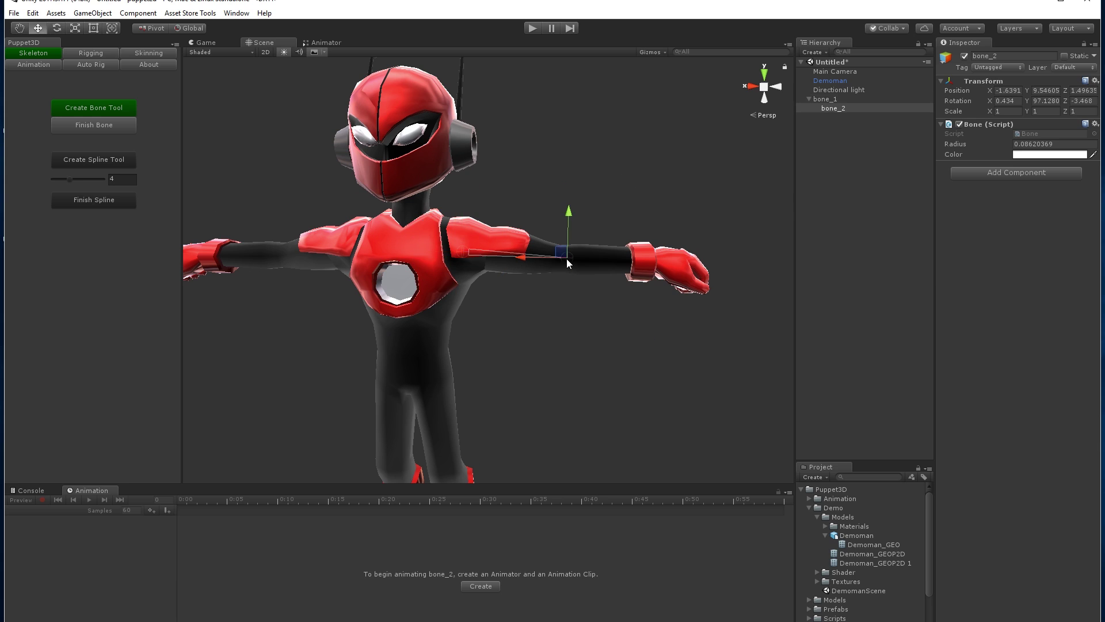
{"action": "left_click", "coordinate": [655, 262]}
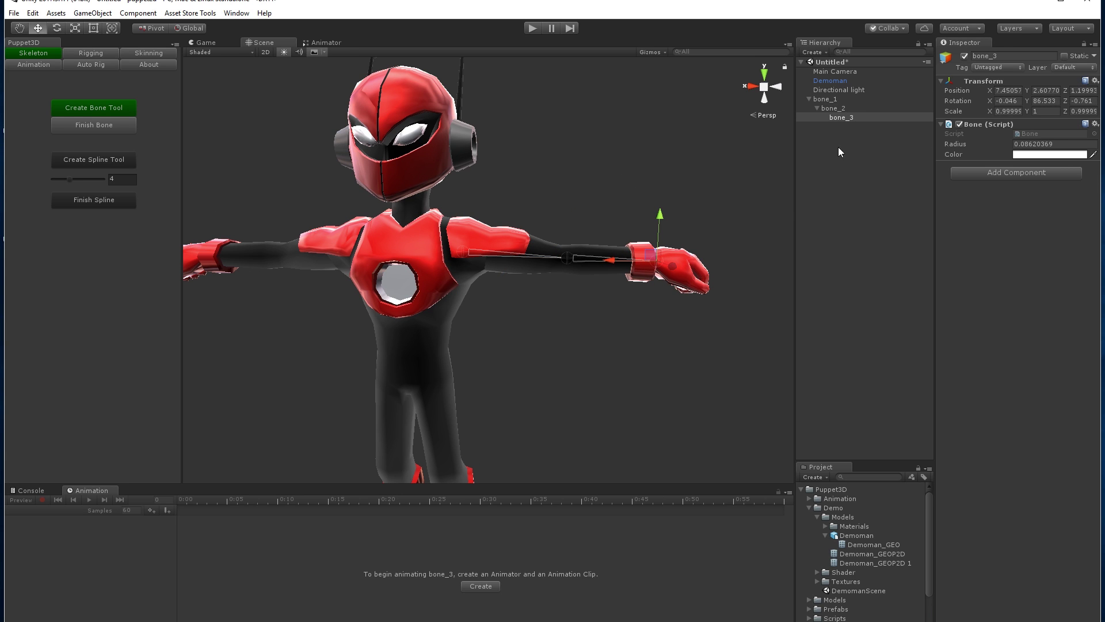
{"action": "key", "text": "Return"}
Step: Check the arm bones from the side and delete their Global_CTRL rig
{"action": "left_click_drag", "start_coordinate": [637, 178], "coordinate": [512, 226], "text": "alt"}
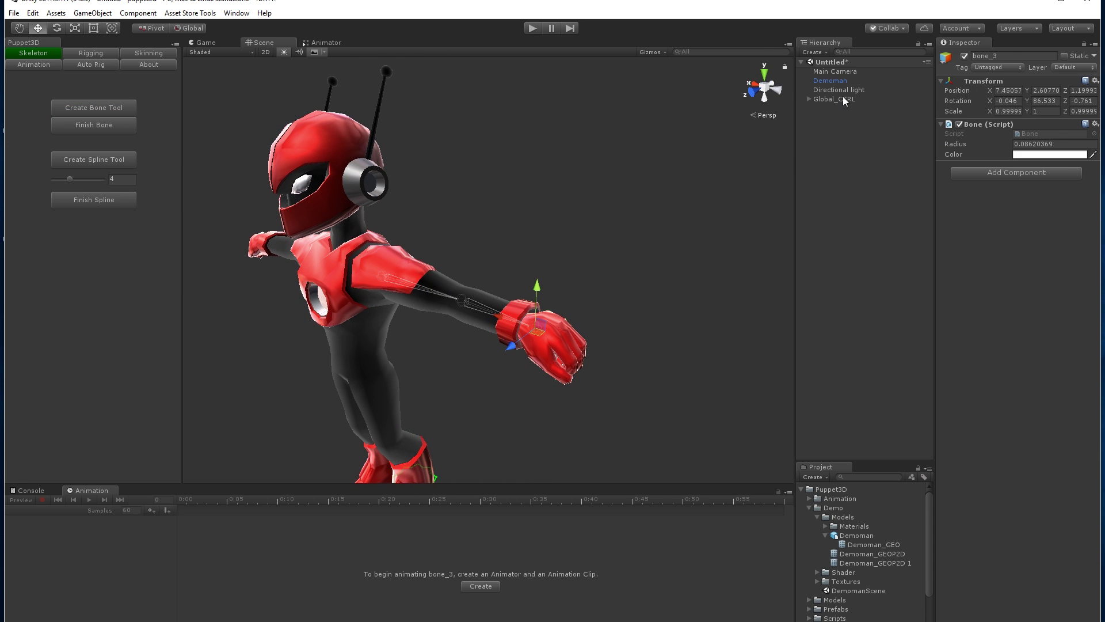
{"action": "left_click", "coordinate": [844, 99]}
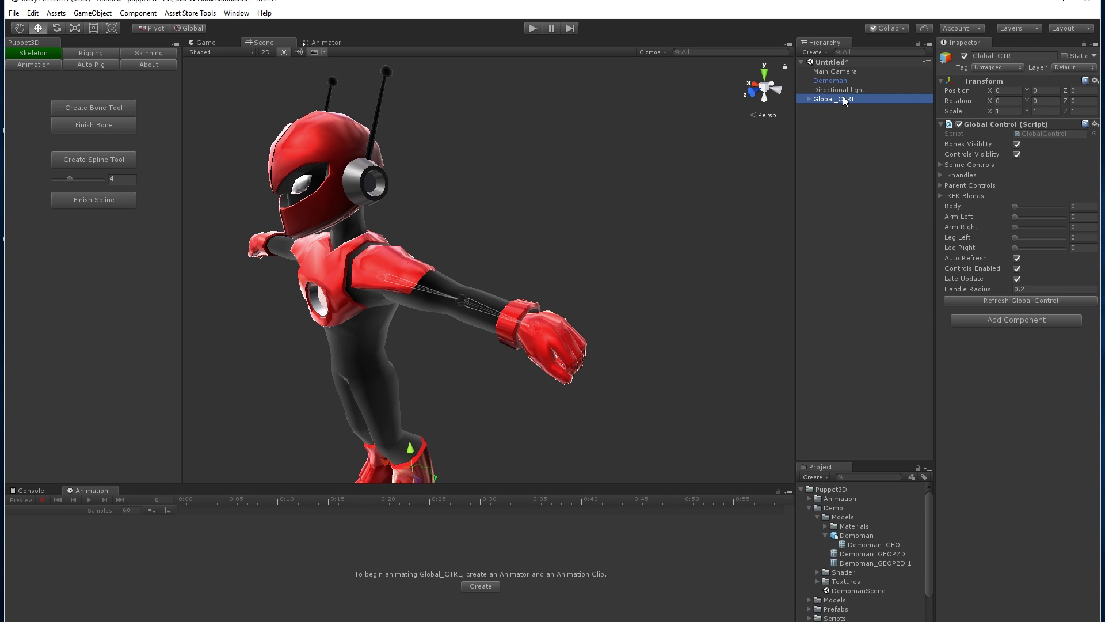
{"action": "key", "text": "Delete"}
Step: Create a spline with four controls arching around the character, from beside one leg over the head to beyond the opposite hand
{"action": "left_click_drag", "start_coordinate": [549, 266], "coordinate": [648, 234], "text": "alt"}
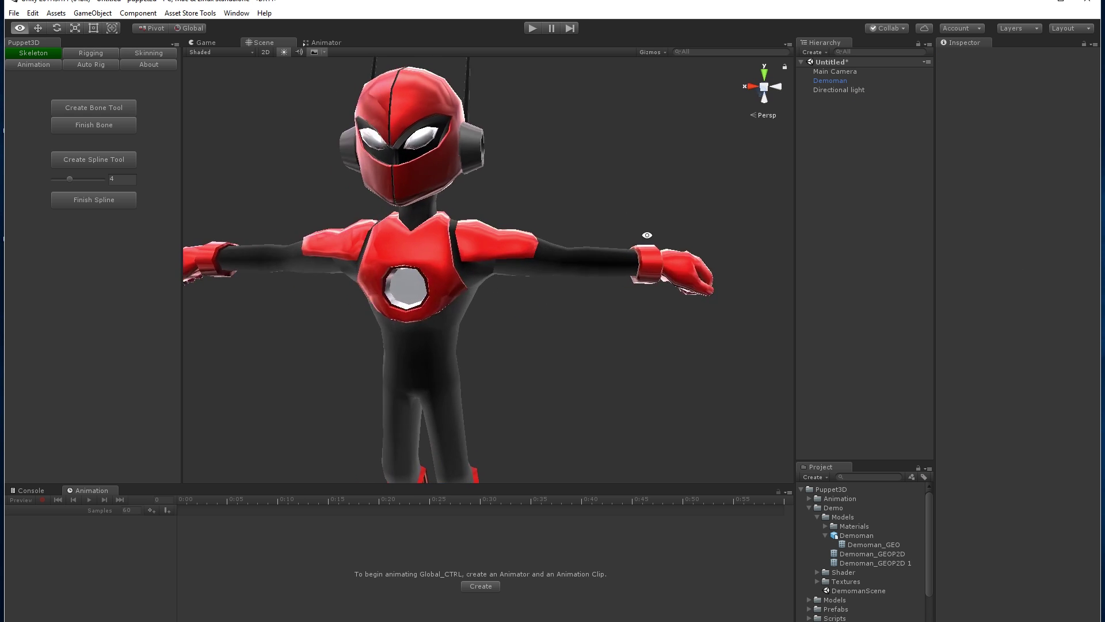
{"action": "right_click_drag", "start_coordinate": [647, 234], "coordinate": [514, 192], "text": "alt"}
{"action": "middle_click_drag", "start_coordinate": [514, 192], "coordinate": [546, 142]}
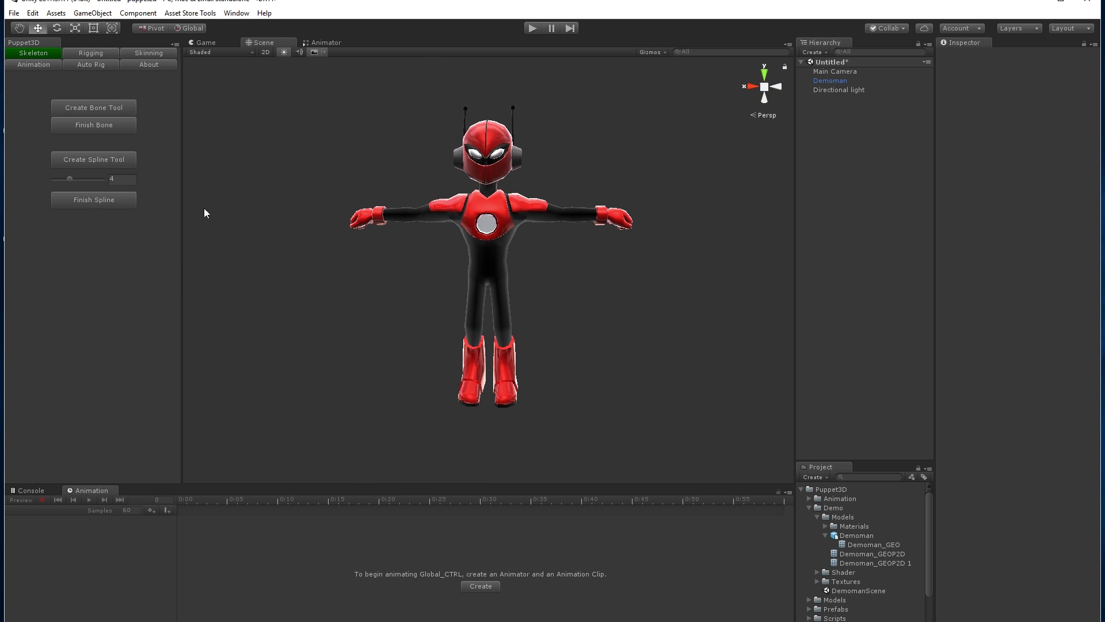
{"action": "left_click", "coordinate": [105, 161]}
{"action": "left_click", "coordinate": [239, 343]}
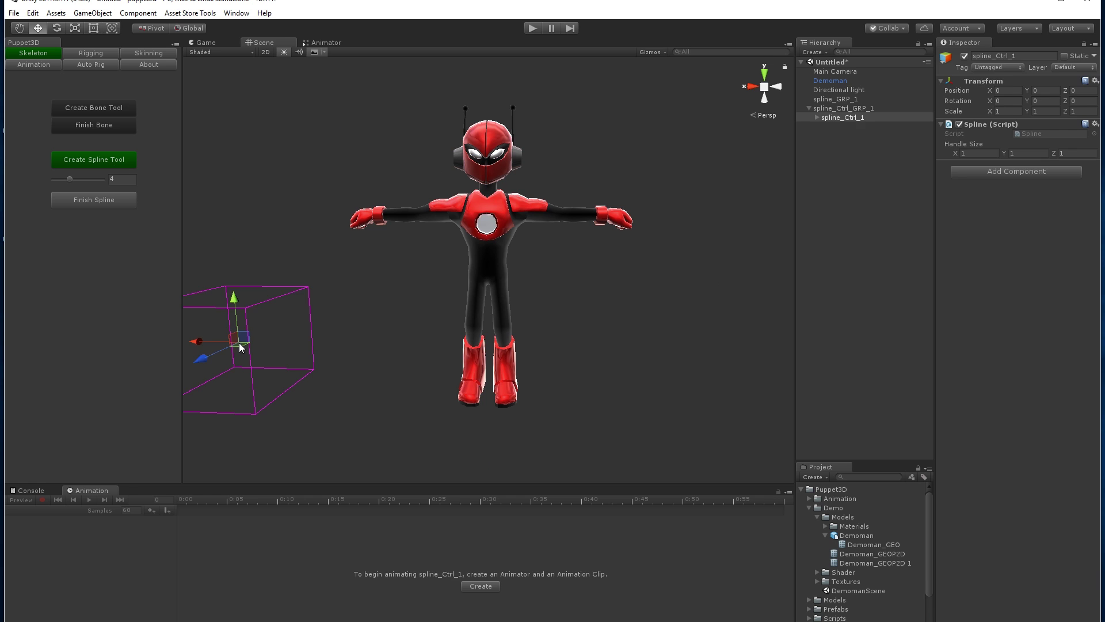
{"action": "left_click", "coordinate": [308, 164]}
{"action": "left_click", "coordinate": [576, 88]}
{"action": "left_click", "coordinate": [705, 270]}
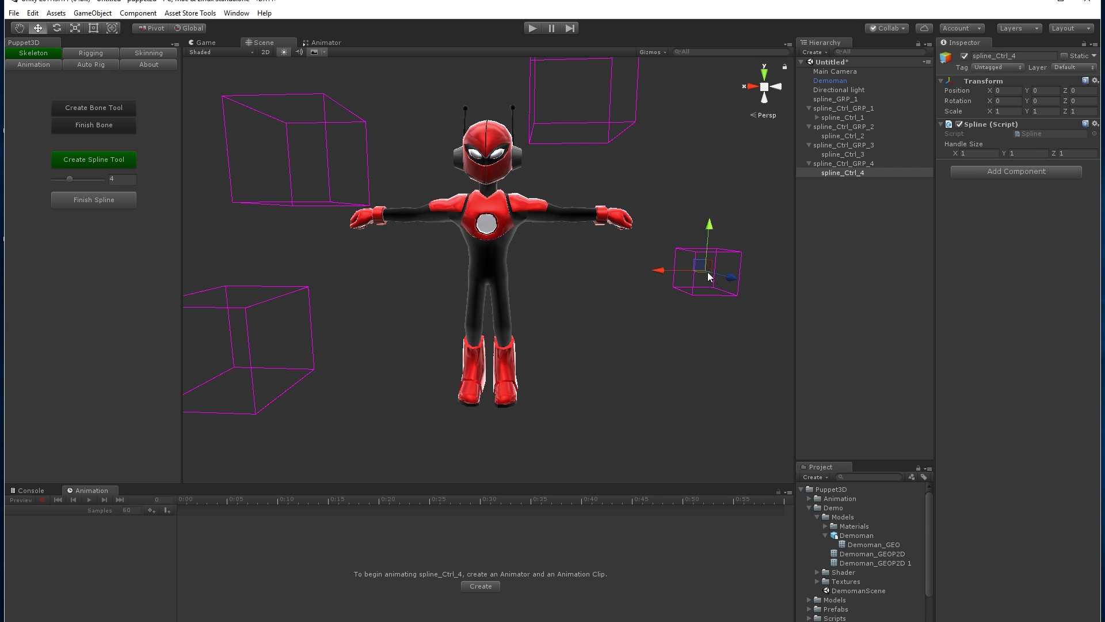
Step: Reshape the spline by moving its second control to about X 0.53, Y 1.05 and its third to about X 0.38, Y -0.71
{"action": "left_click", "coordinate": [312, 95]}
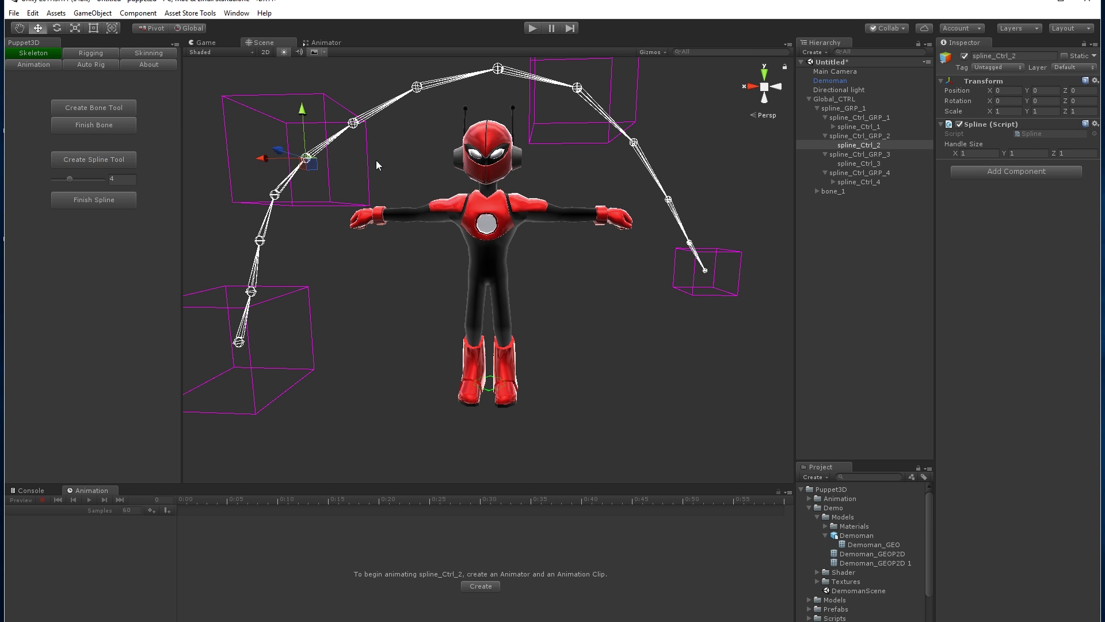
{"action": "right_click_drag", "start_coordinate": [463, 196], "coordinate": [382, 209], "text": "alt"}
{"action": "left_click_drag", "start_coordinate": [409, 227], "coordinate": [385, 178]}
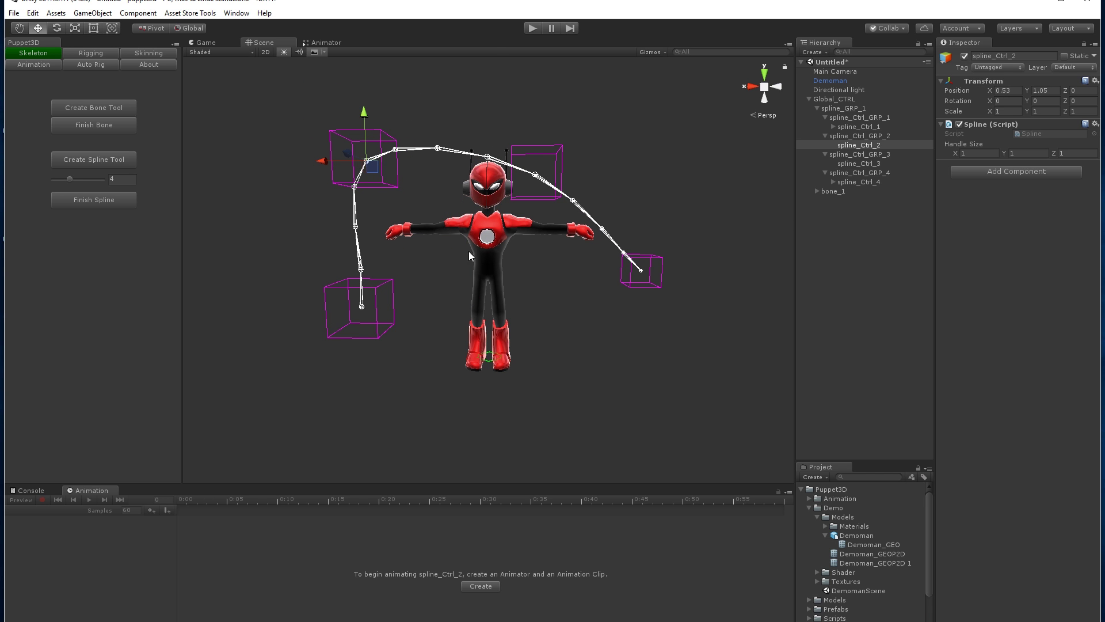
{"action": "left_click", "coordinate": [552, 153]}
{"action": "left_click_drag", "start_coordinate": [530, 191], "coordinate": [512, 214]}
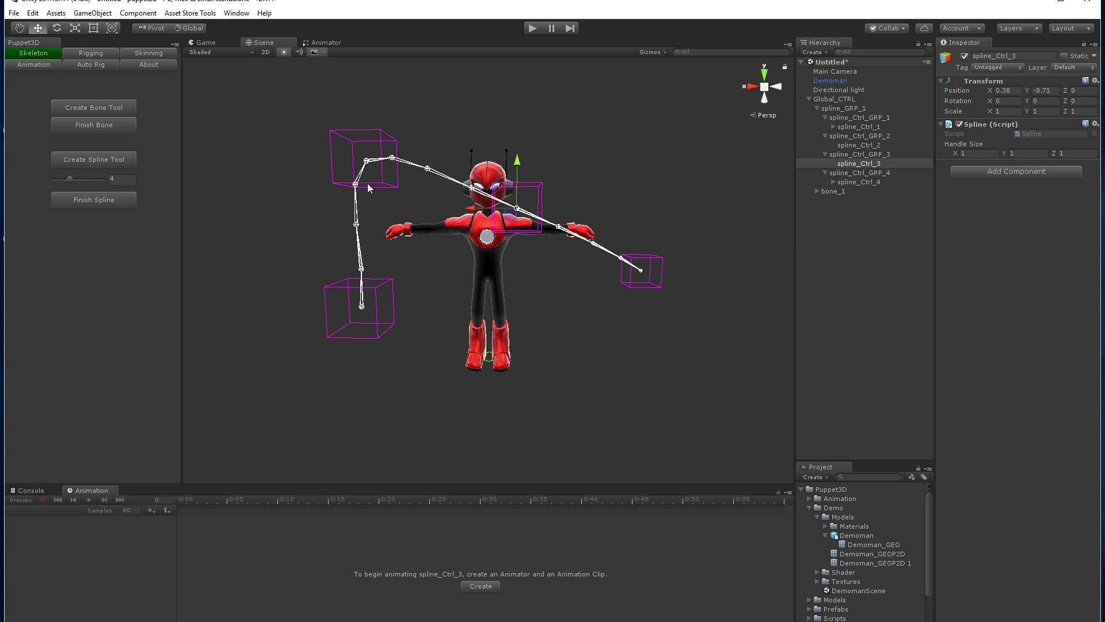
Step: Delete the Global_CTRL rig containing the test spline
{"action": "left_click", "coordinate": [851, 100]}
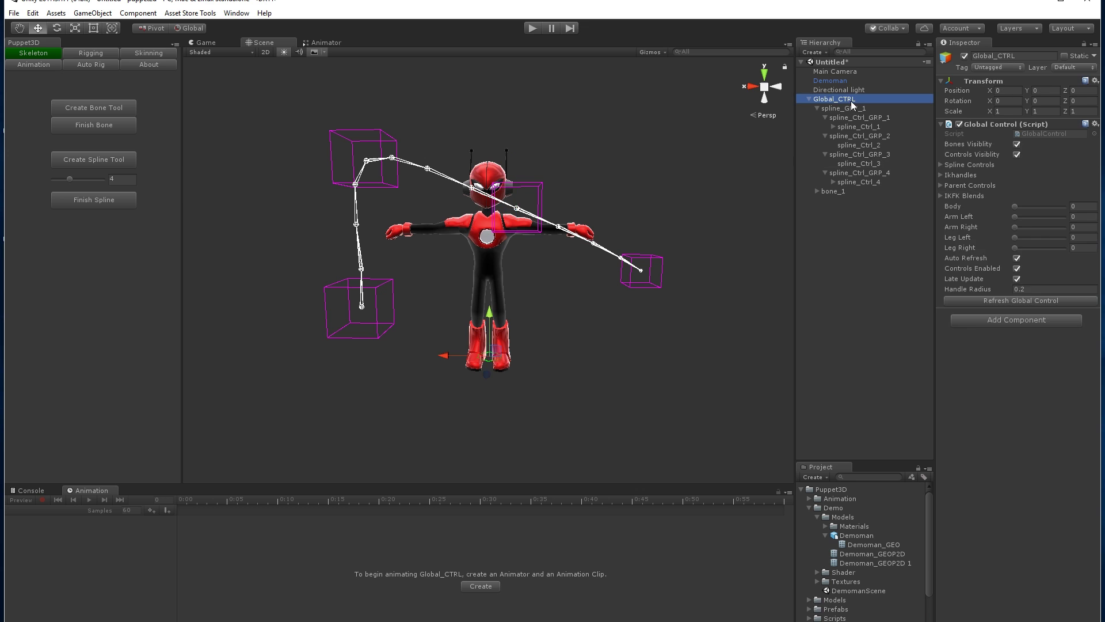
{"action": "key", "text": "Delete"}
Step: Create a spline along the character's torso with one control at the hips and one at the upper chest, and finish it
{"action": "right_click_drag", "start_coordinate": [347, 270], "coordinate": [861, 294], "text": "alt"}
{"action": "right_click_drag", "start_coordinate": [570, 297], "coordinate": [507, 248], "text": "alt"}
{"action": "middle_click_drag", "start_coordinate": [605, 249], "coordinate": [606, 296]}
{"action": "right_click_drag", "start_coordinate": [607, 296], "coordinate": [570, 272], "text": "alt"}
{"action": "middle_click_drag", "start_coordinate": [578, 272], "coordinate": [580, 287]}
{"action": "left_click", "coordinate": [94, 159]}
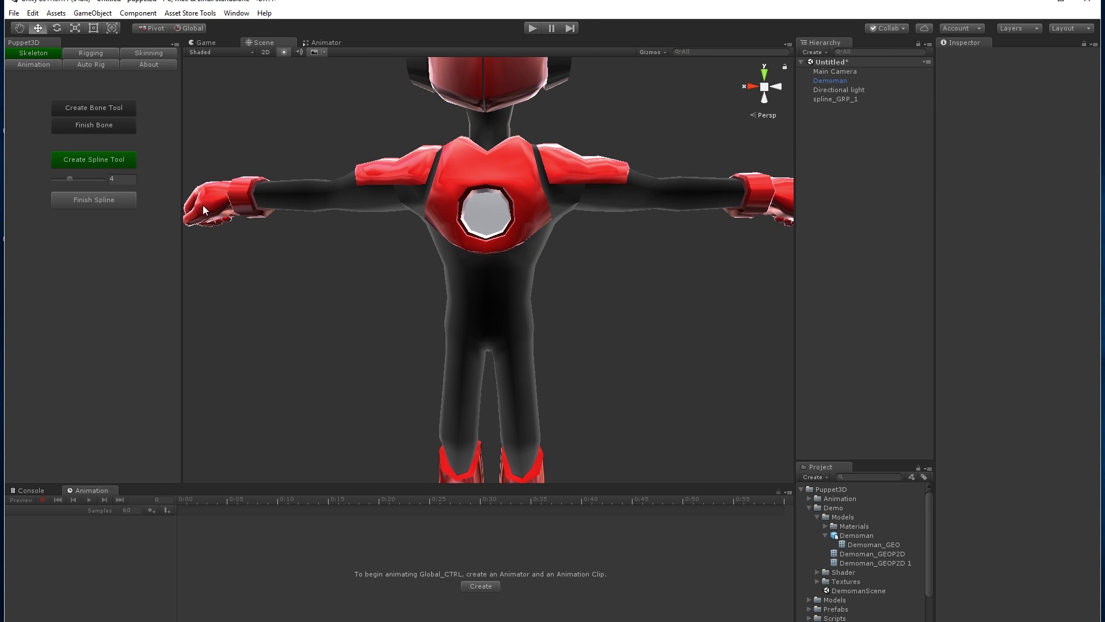
{"action": "left_click", "coordinate": [489, 320]}
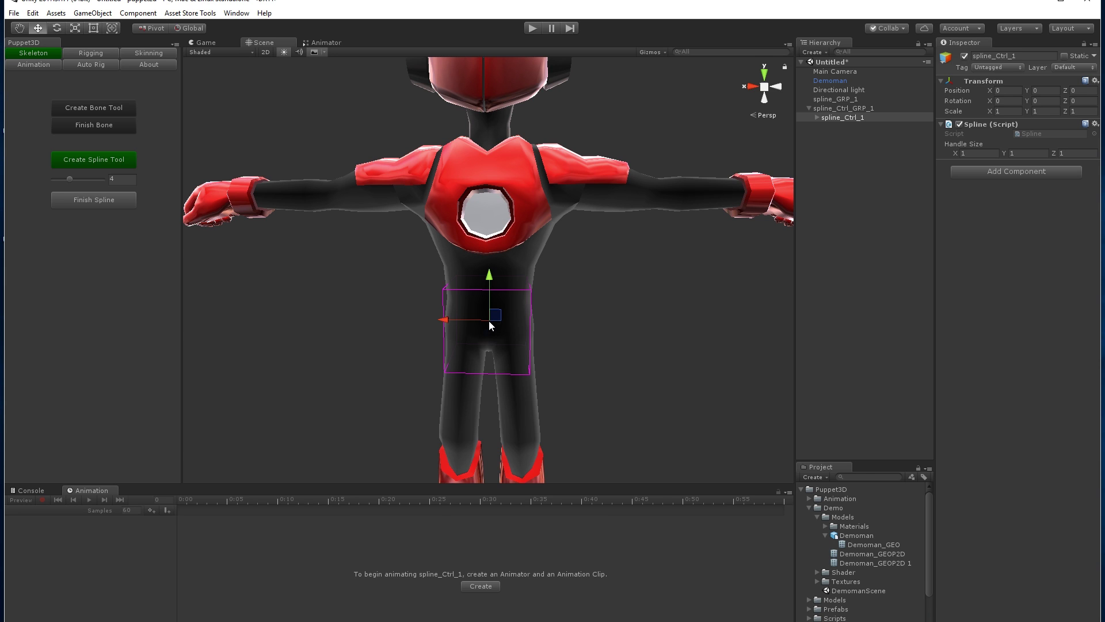
{"action": "left_click", "coordinate": [488, 173]}
{"action": "key", "text": "Return"}
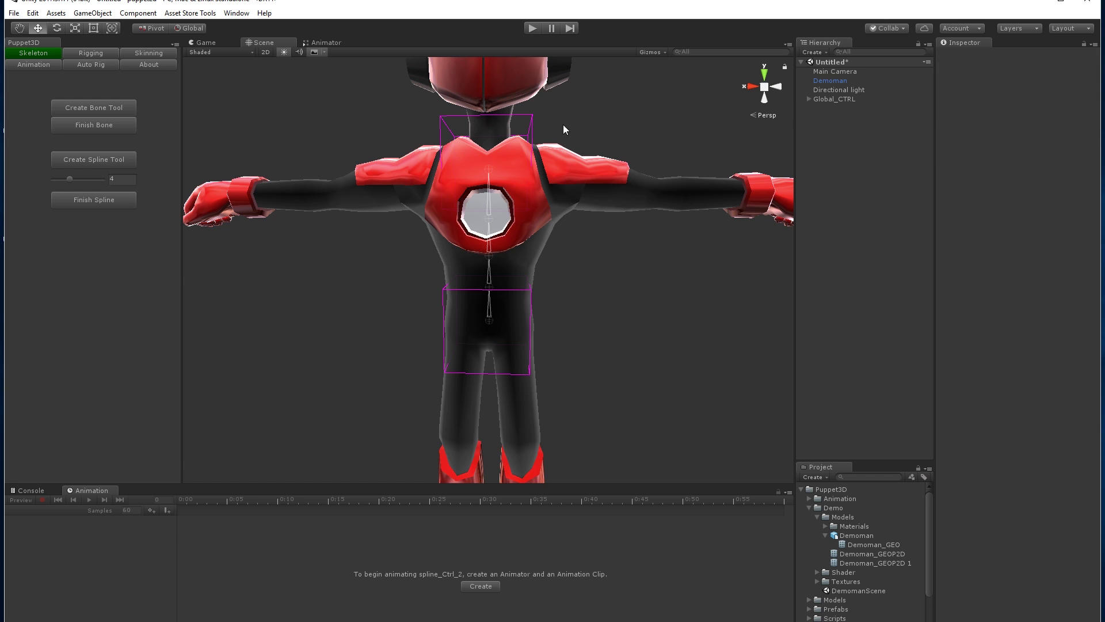
Step: Test the torso spline by rotating its upper chest control back and forth around the Z axis
{"action": "left_click", "coordinate": [533, 123]}
{"action": "left_click_drag", "start_coordinate": [509, 202], "coordinate": [502, 216], "text": "alt"}
{"action": "key", "text": "e"}
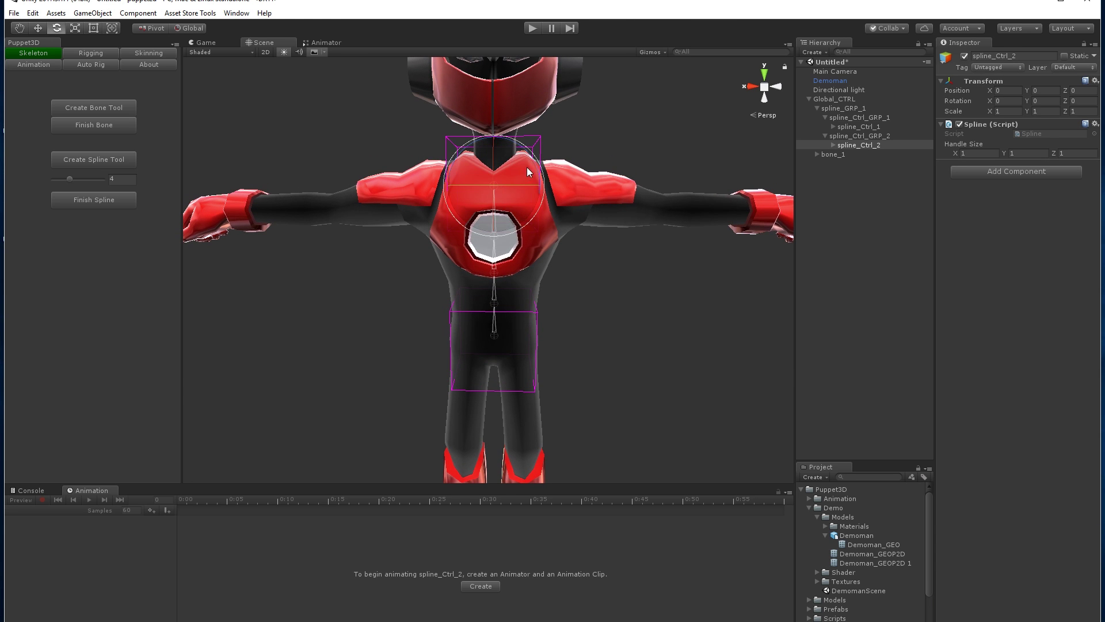
{"action": "left_click_drag", "start_coordinate": [533, 158], "coordinate": [534, 159]}
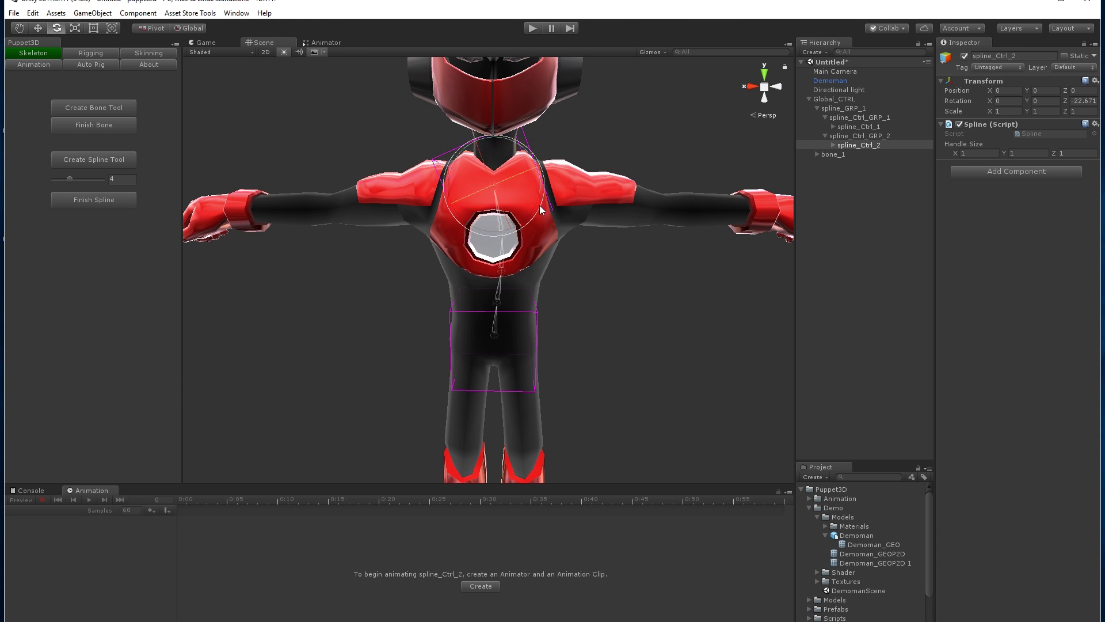
Step: Test the spline's hip control by rotating it and moving it, undoing each change
{"action": "left_click", "coordinate": [535, 312]}
{"action": "left_click", "coordinate": [537, 313]}
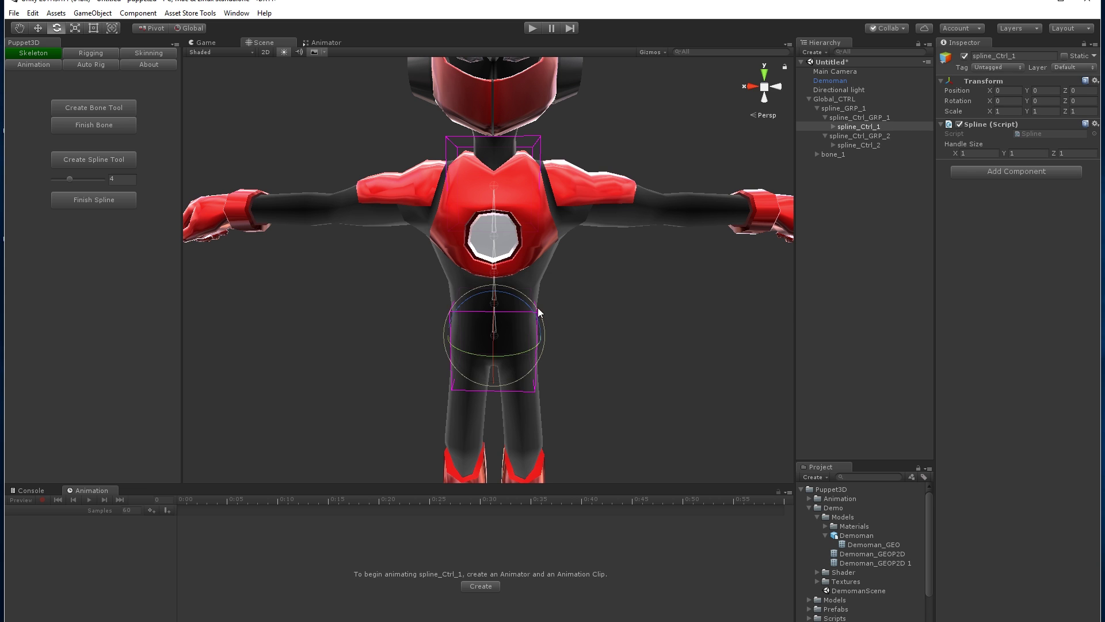
{"action": "left_click_drag", "start_coordinate": [540, 320], "coordinate": [502, 286]}
{"action": "key", "text": "ctrl+z"}
{"action": "key", "text": "w"}
{"action": "mouse_move", "coordinate": [498, 330]}
{"action": "left_mouse_down"}
{"action": "mouse_move", "coordinate": [515, 329]}
{"action": "mouse_move", "coordinate": [499, 354]}
{"action": "mouse_move", "coordinate": [492, 333]}
{"action": "left_mouse_up"}
{"action": "key", "text": "ctrl+z"}
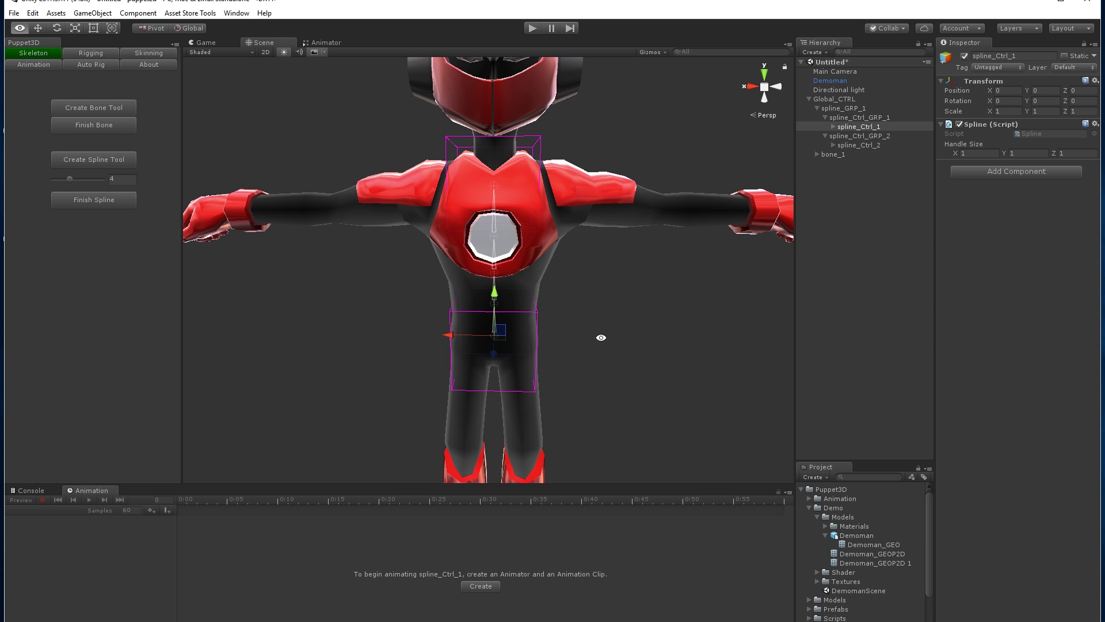
Step: Create a left arm bone chain from the top spine bone, with joints at the shoulder, elbow and hand, and finish it
{"action": "left_click_drag", "start_coordinate": [601, 337], "coordinate": [579, 327], "text": "alt"}
{"action": "right_click_drag", "start_coordinate": [579, 327], "coordinate": [565, 309], "text": "alt"}
{"action": "left_click_drag", "start_coordinate": [565, 309], "coordinate": [659, 320], "text": "alt"}
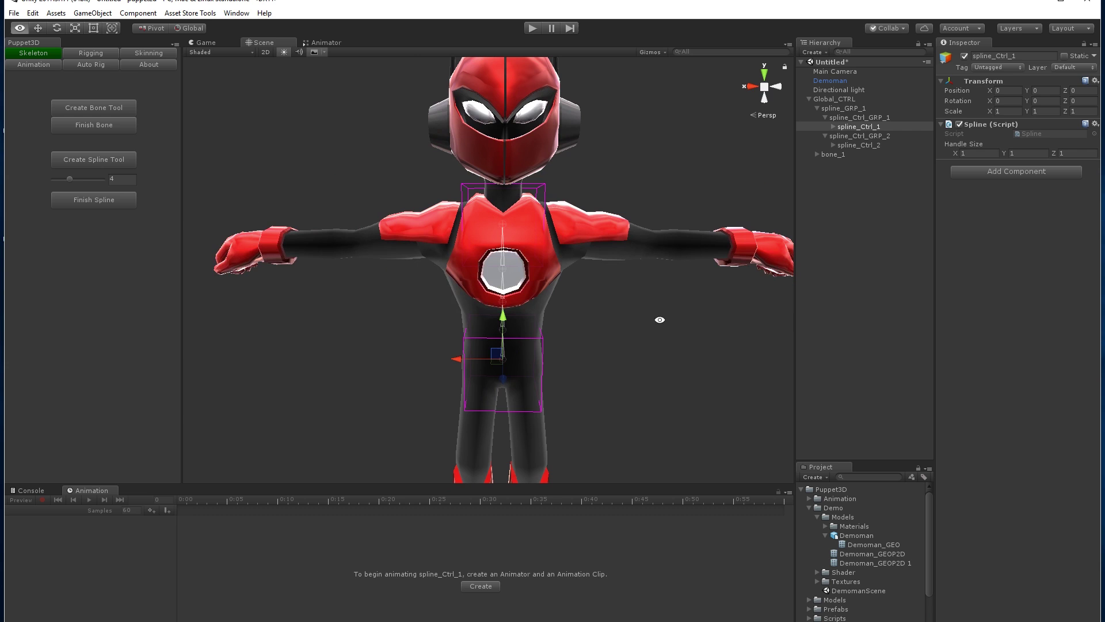
{"action": "scroll", "coordinate": [685, 143], "scroll_direction": "up", "scroll_amount": 3}
{"action": "left_click", "coordinate": [686, 138]}
{"action": "right_click_drag", "start_coordinate": [444, 279], "coordinate": [570, 196], "text": "alt"}
{"action": "middle_click_drag", "start_coordinate": [570, 196], "coordinate": [549, 293], "text": "alt"}
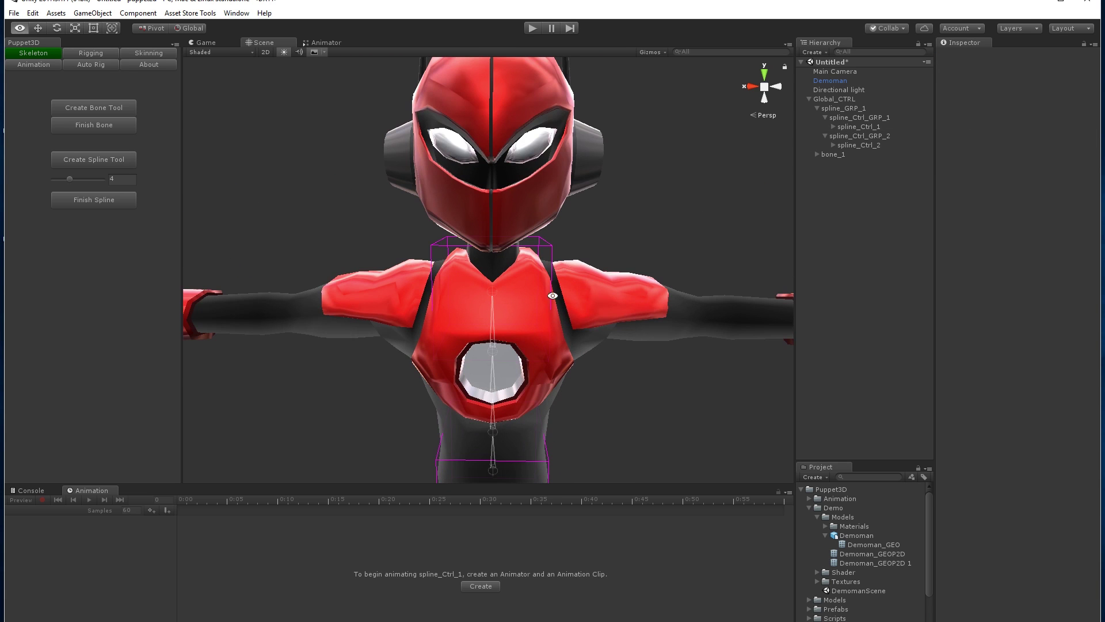
{"action": "left_click", "coordinate": [492, 291]}
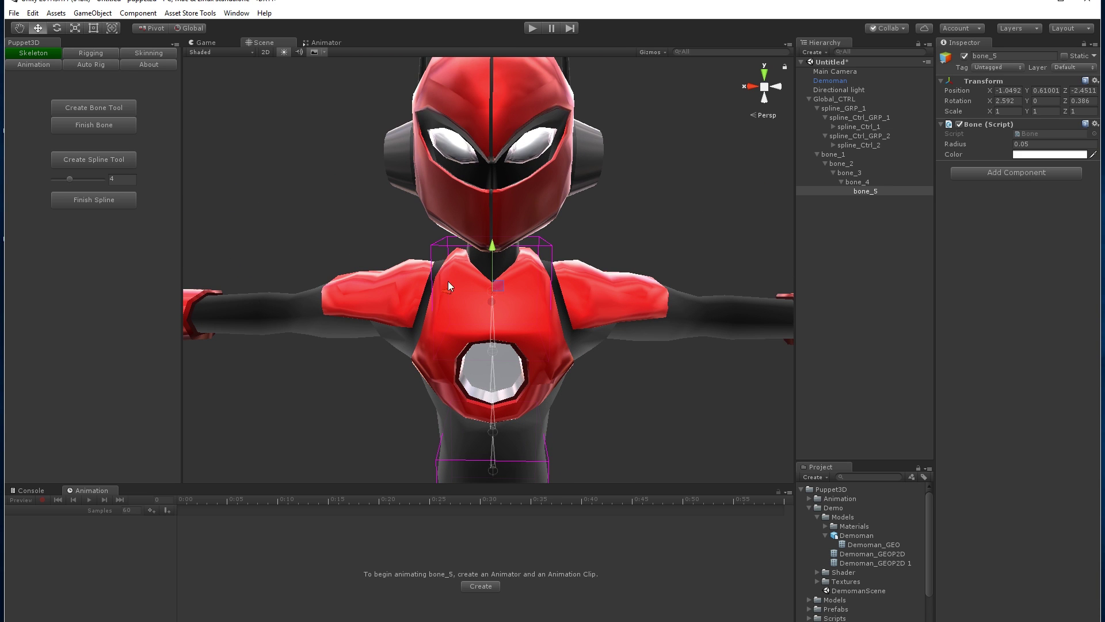
{"action": "left_click", "coordinate": [111, 109]}
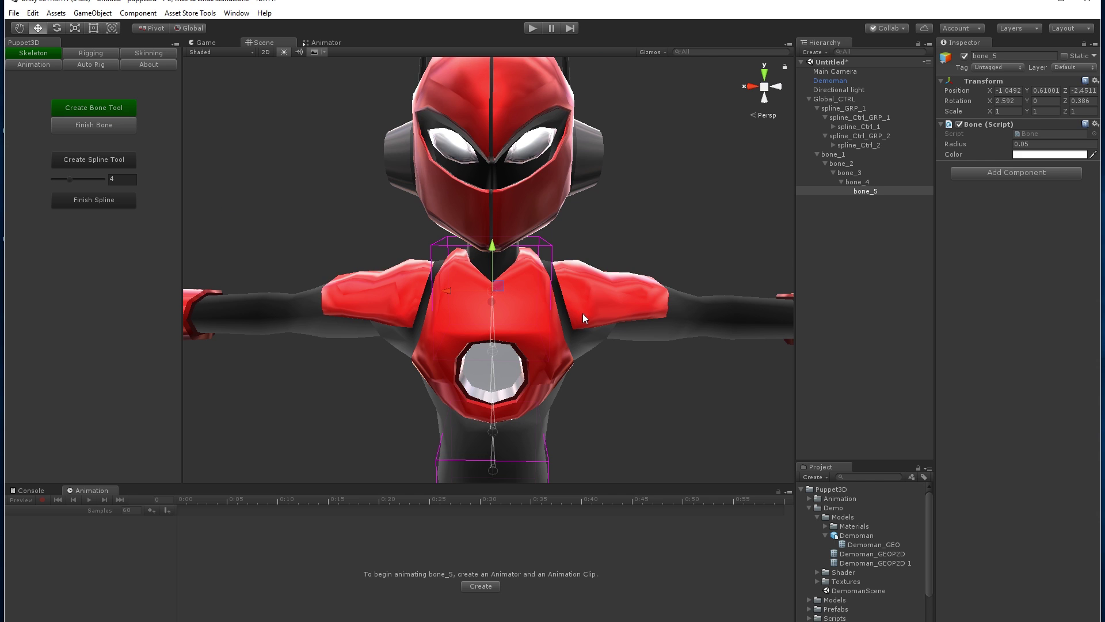
{"action": "scroll", "coordinate": [592, 314], "scroll_direction": "down", "scroll_amount": 2}
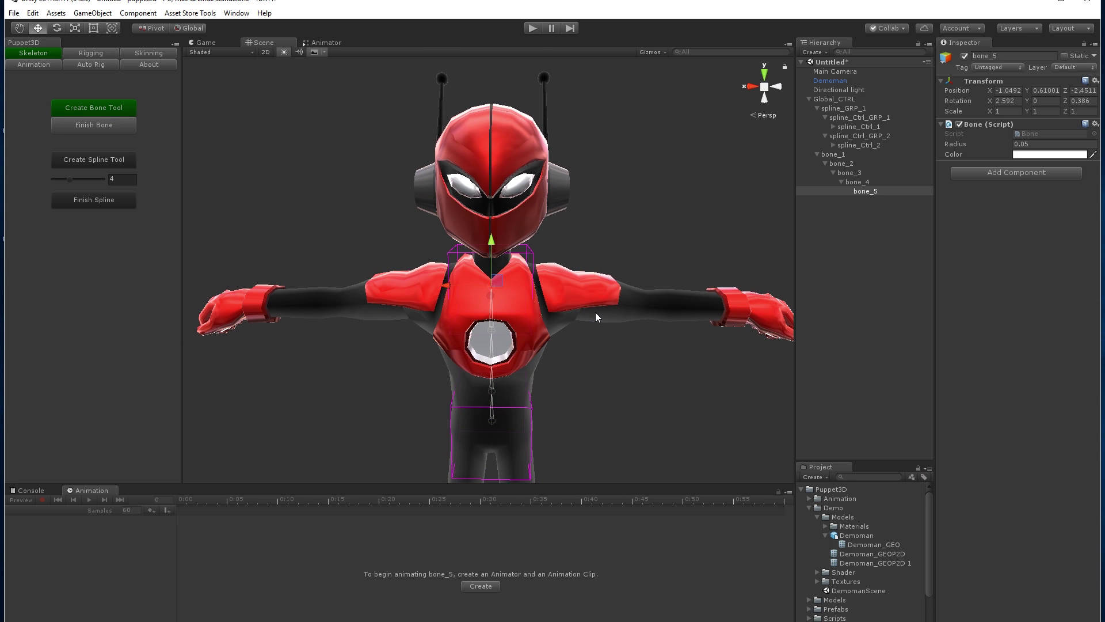
{"action": "left_click", "coordinate": [557, 298]}
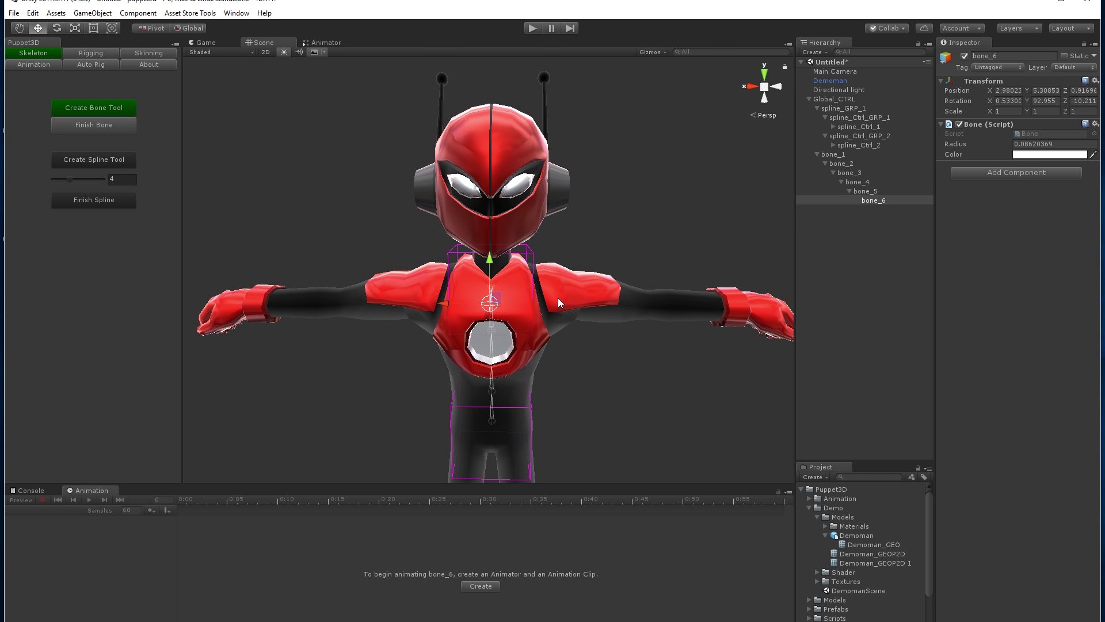
{"action": "left_click_drag", "start_coordinate": [565, 295], "coordinate": [556, 298]}
{"action": "left_click", "coordinate": [652, 305]}
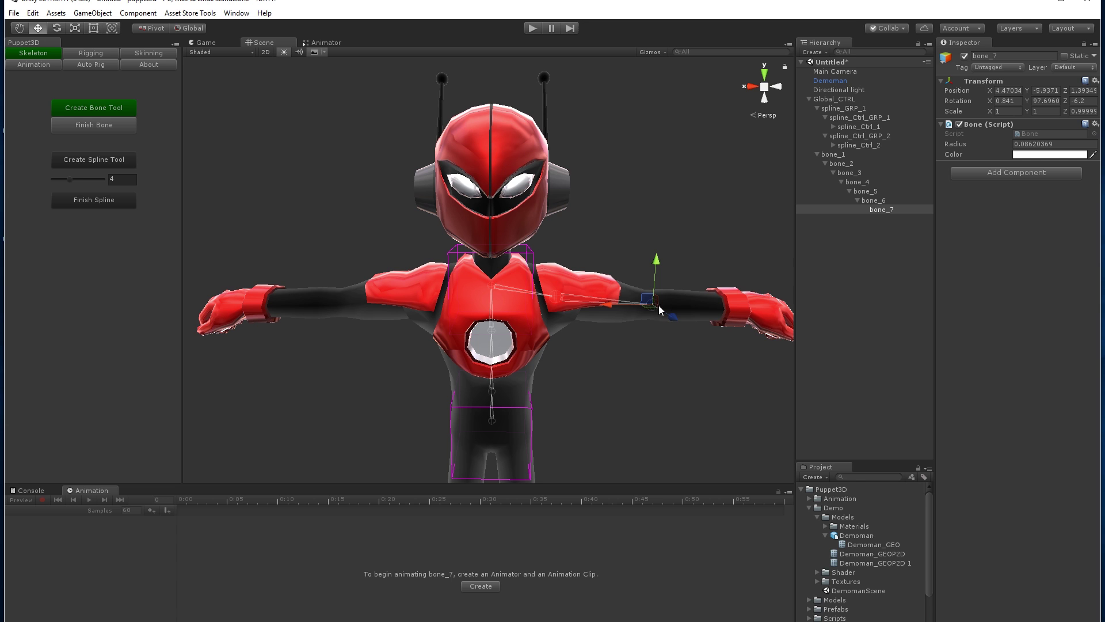
{"action": "left_click", "coordinate": [752, 305]}
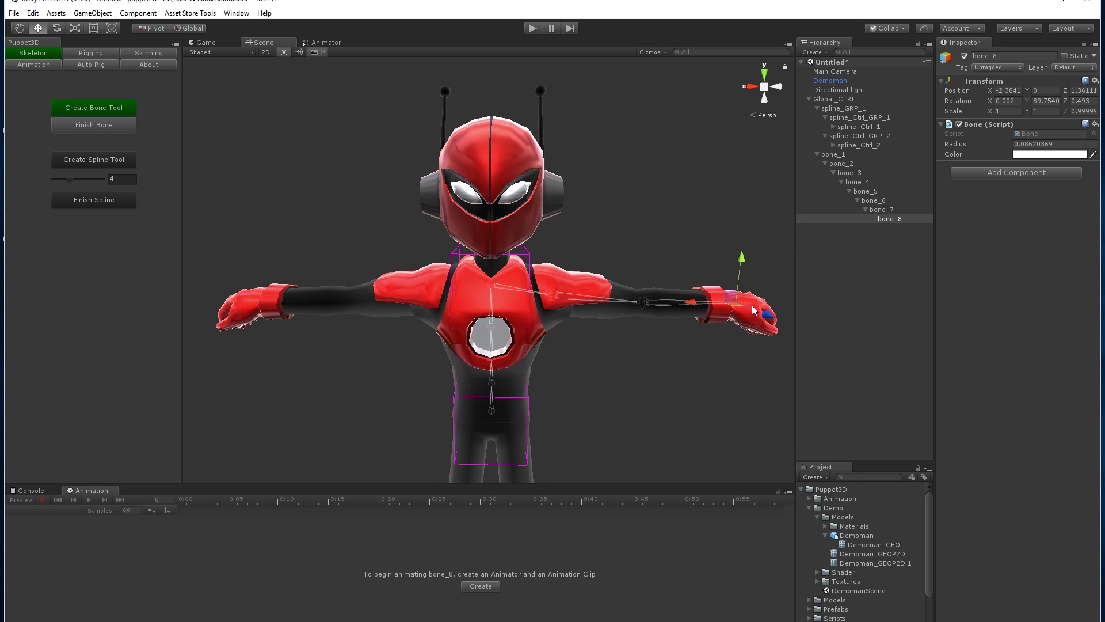
{"action": "key", "text": "Return"}
Step: Move the left arm's end bone back from the hand to the wrist cuff, undo the stray bone and finish editing
{"action": "left_click_drag", "start_coordinate": [710, 375], "coordinate": [657, 344], "text": "alt"}
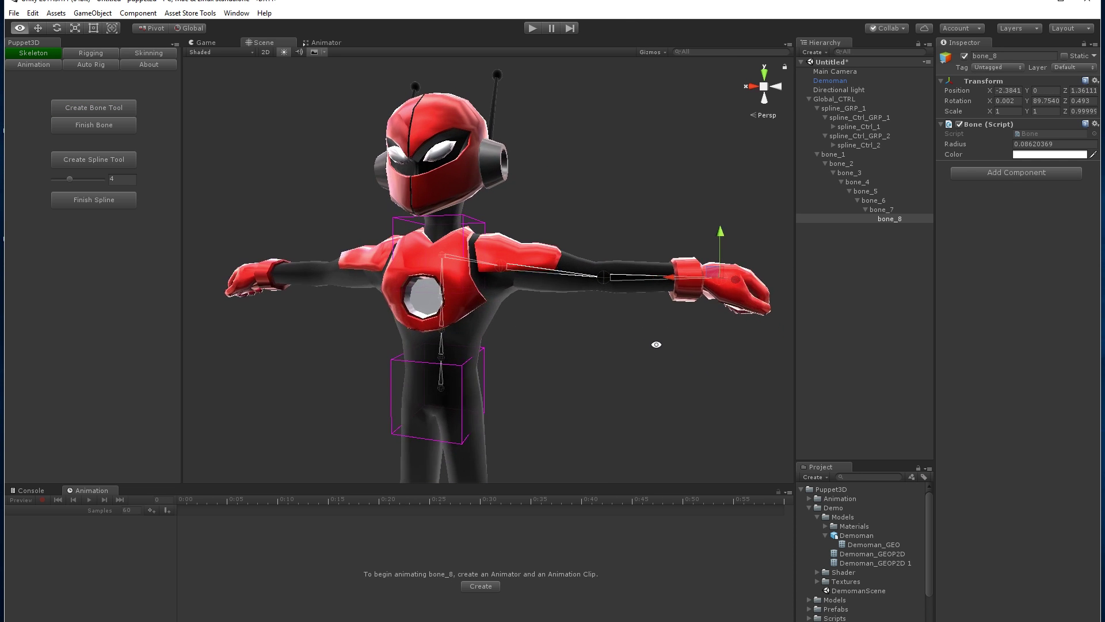
{"action": "middle_click_drag", "start_coordinate": [656, 344], "coordinate": [518, 348], "text": "alt"}
{"action": "right_click_drag", "start_coordinate": [518, 348], "coordinate": [608, 357], "text": "alt"}
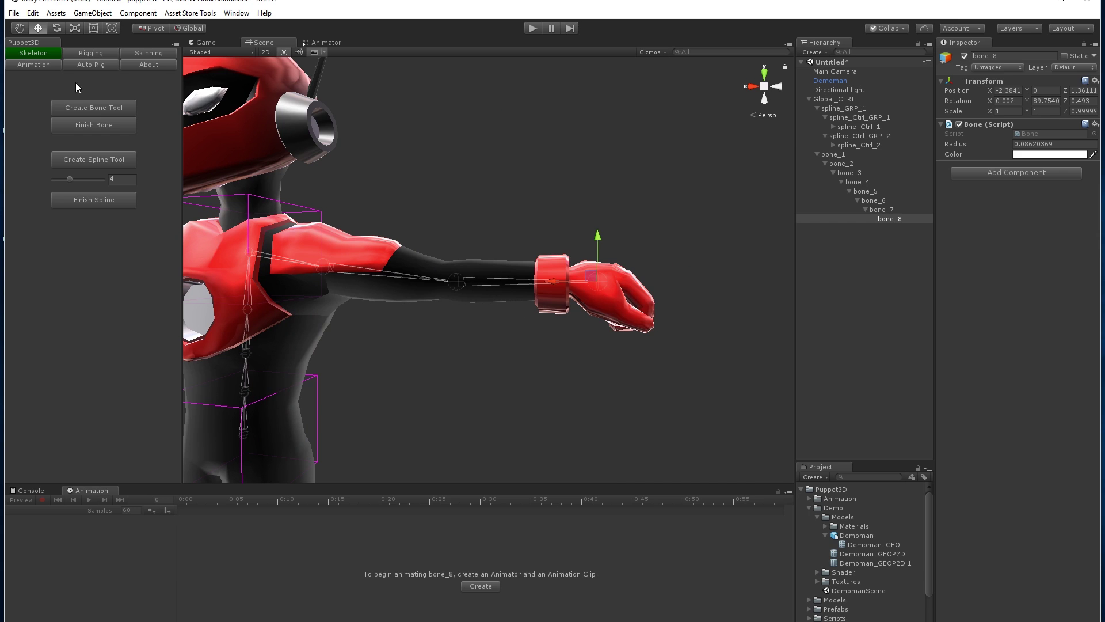
{"action": "left_click", "coordinate": [99, 107]}
{"action": "left_click_drag", "start_coordinate": [597, 287], "coordinate": [567, 285]}
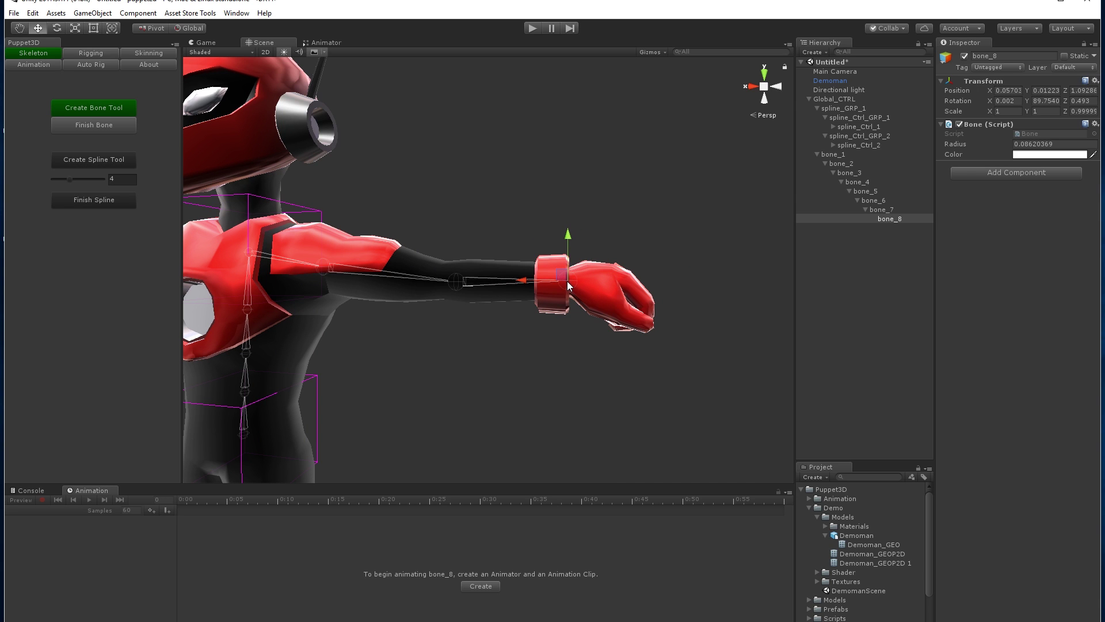
{"action": "left_click_drag", "start_coordinate": [496, 360], "coordinate": [510, 385], "text": "alt"}
{"action": "key", "text": "ctrl+z"}
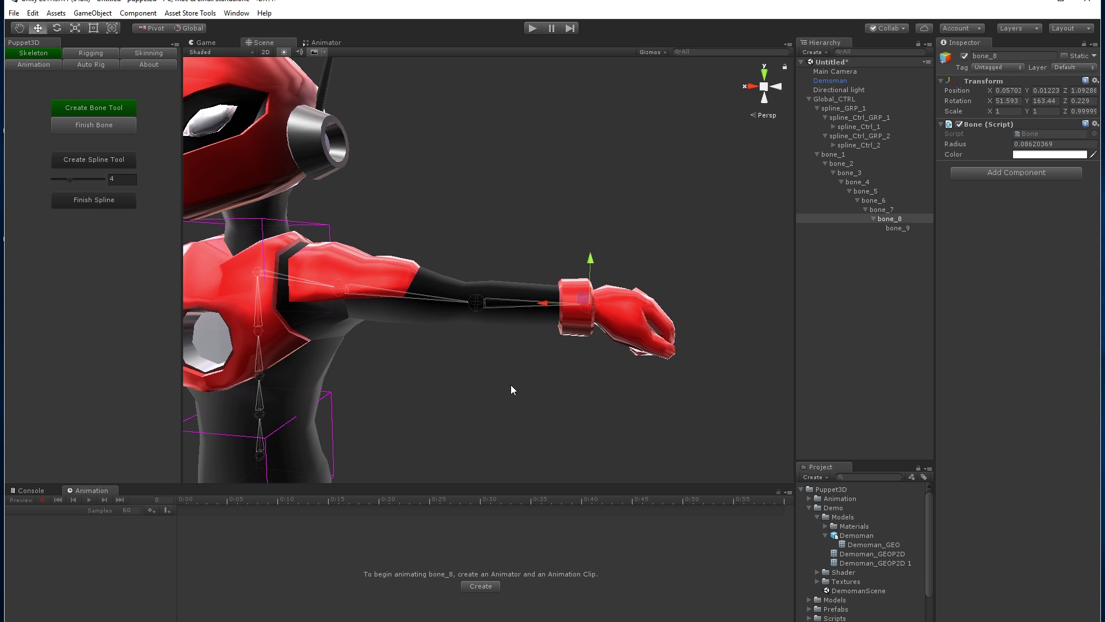
{"action": "left_click", "coordinate": [86, 125]}
Step: Shift the left elbow bone slightly toward the shoulder and finish bone editing
{"action": "middle_click_drag", "start_coordinate": [509, 257], "coordinate": [570, 241]}
{"action": "left_click", "coordinate": [588, 269]}
{"action": "left_click", "coordinate": [96, 108]}
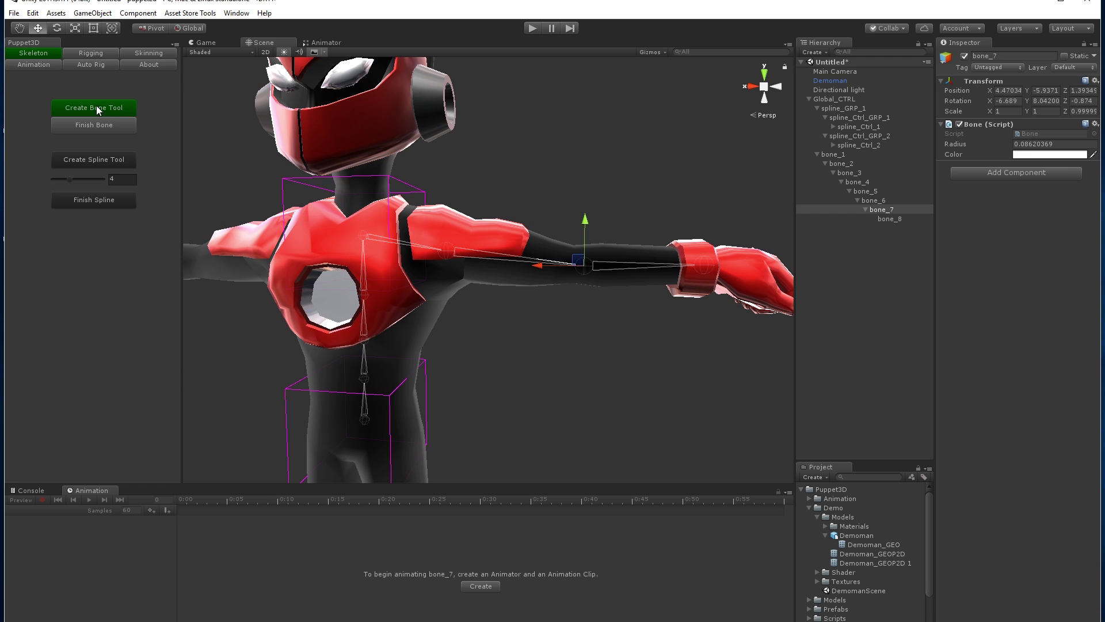
{"action": "left_click_drag", "start_coordinate": [582, 266], "coordinate": [576, 268]}
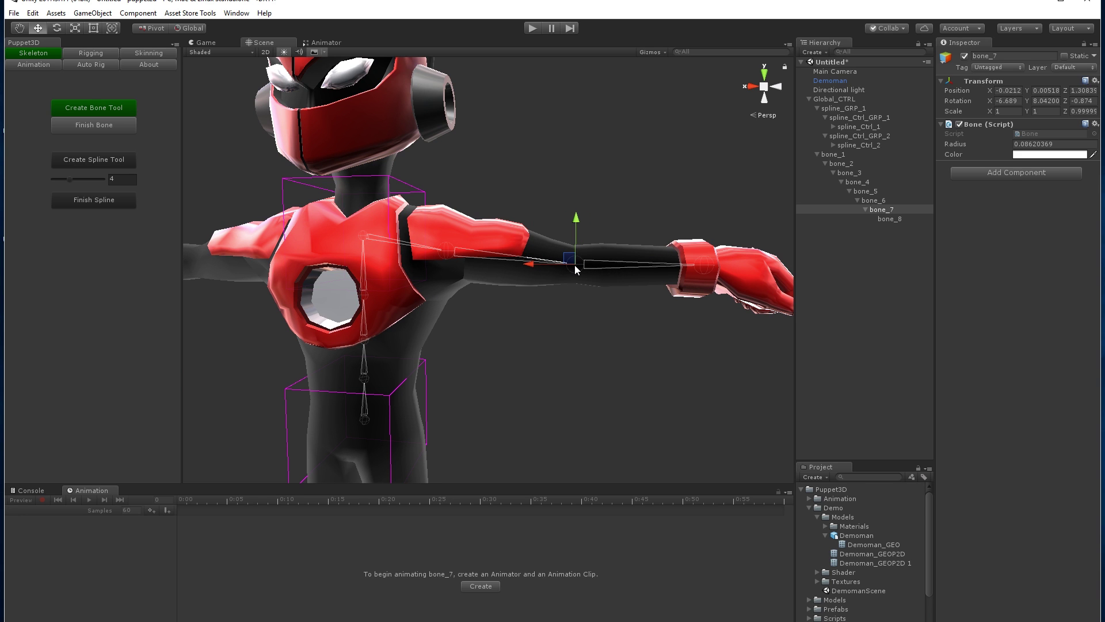
{"action": "left_click", "coordinate": [85, 126]}
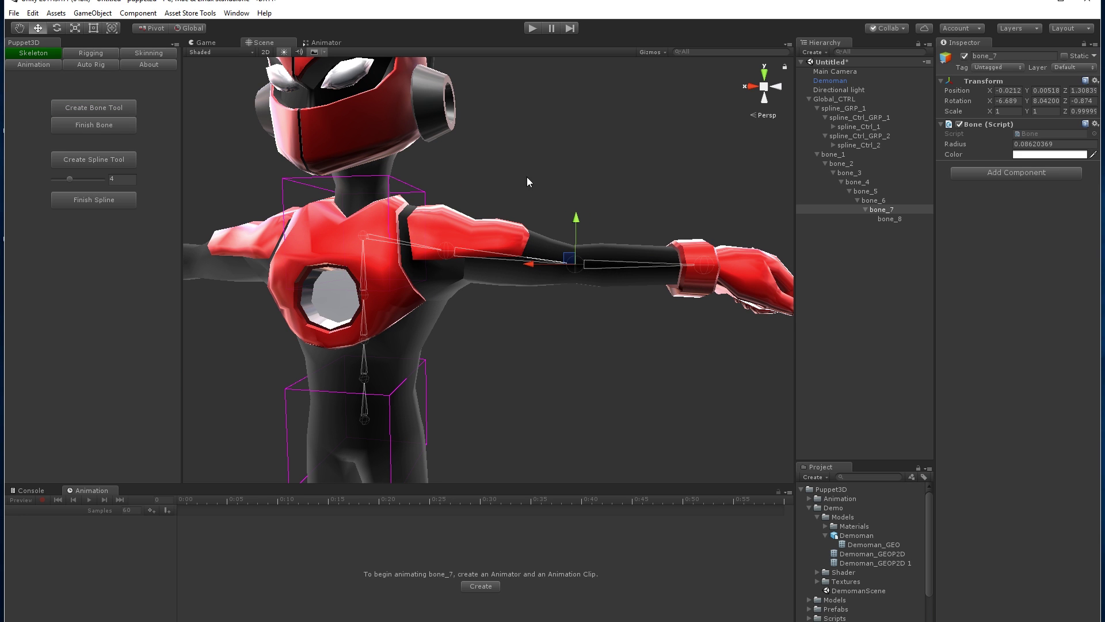
Step: Create a right arm bone chain from the top spine bone, with joints at the shoulder, elbow and wrist, and finish it
{"action": "middle_click_drag", "start_coordinate": [365, 276], "coordinate": [484, 267]}
{"action": "left_click", "coordinate": [602, 214]}
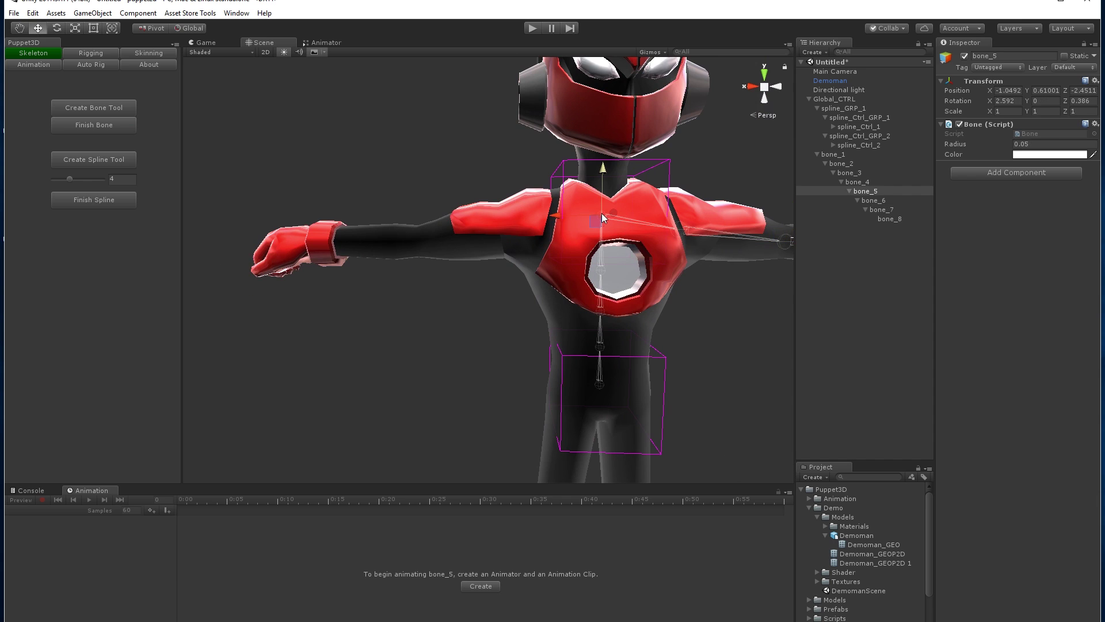
{"action": "left_click", "coordinate": [104, 109]}
{"action": "left_click_drag", "start_coordinate": [517, 229], "coordinate": [544, 228]}
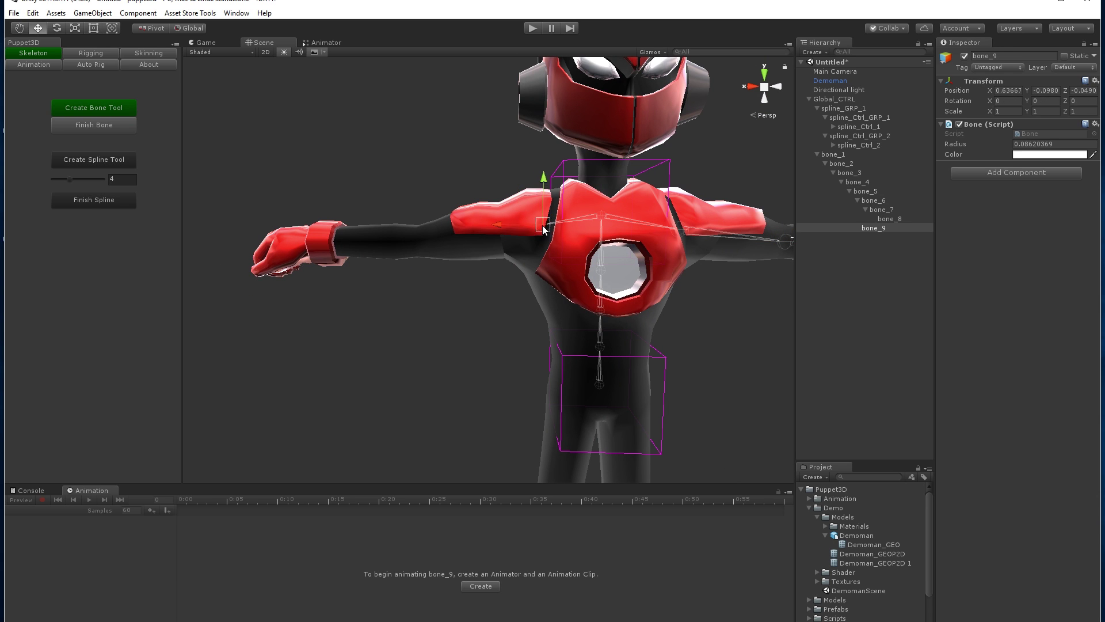
{"action": "left_click", "coordinate": [412, 240]}
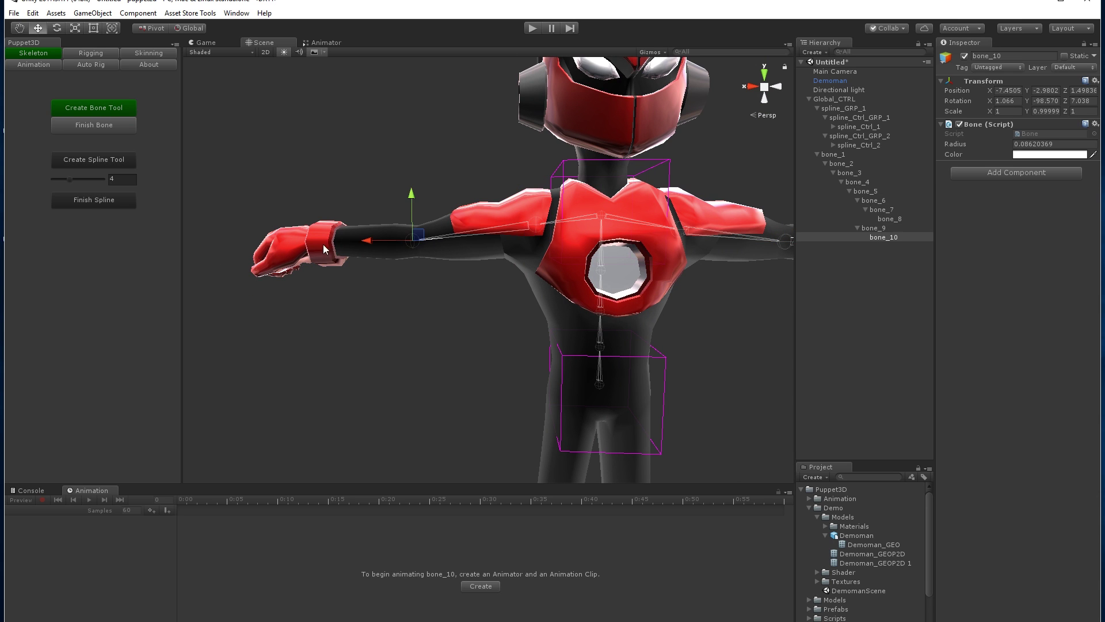
{"action": "left_click", "coordinate": [309, 243]}
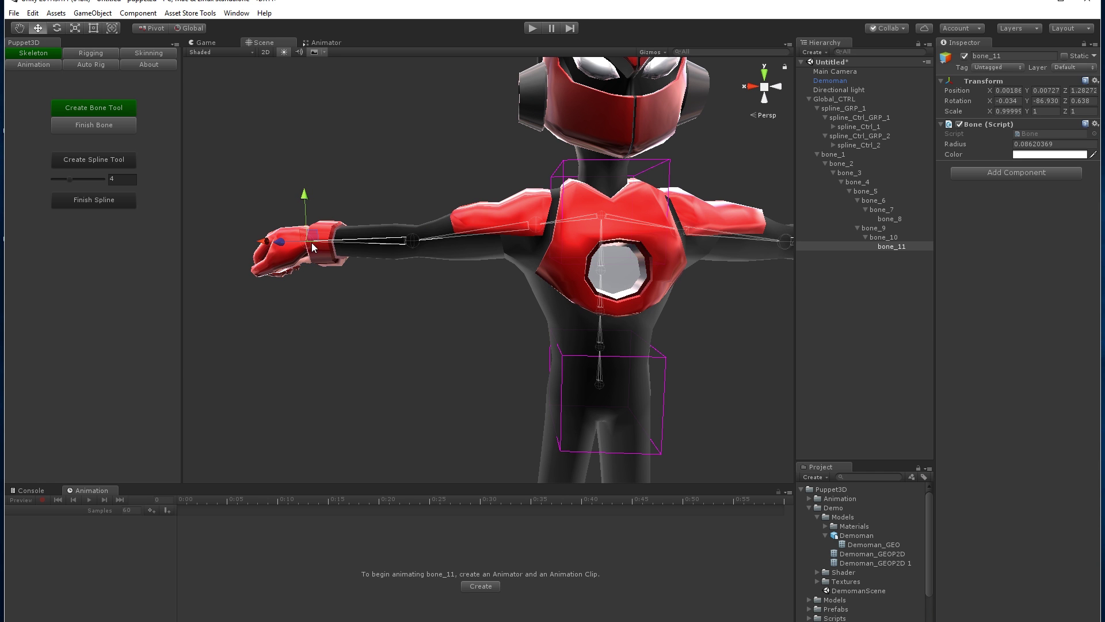
{"action": "key", "text": "Return"}
Step: Create a left leg bone chain from the root spine bone, with joints at the hip, knee and ankle, and finish it
{"action": "middle_click_drag", "start_coordinate": [605, 332], "coordinate": [534, 173]}
{"action": "left_click_drag", "start_coordinate": [533, 173], "coordinate": [276, 185], "text": "alt"}
{"action": "middle_click_drag", "start_coordinate": [403, 230], "coordinate": [444, 340]}
{"action": "left_click_drag", "start_coordinate": [443, 340], "coordinate": [590, 348], "text": "alt"}
{"action": "middle_click_drag", "start_coordinate": [590, 348], "coordinate": [539, 231]}
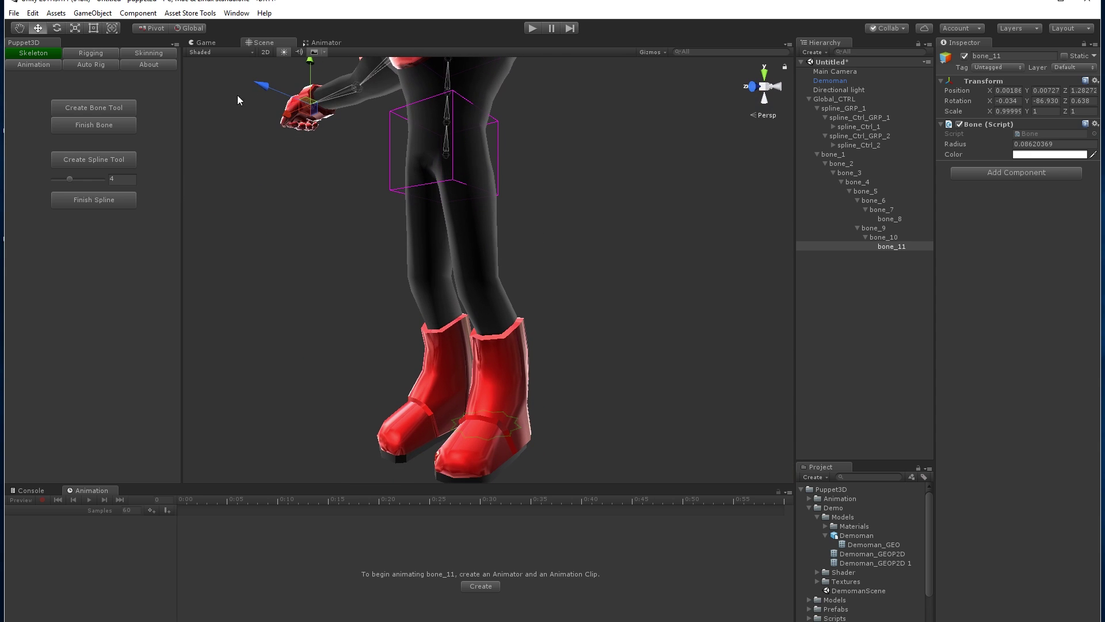
{"action": "left_click", "coordinate": [448, 153]}
{"action": "left_click", "coordinate": [131, 109]}
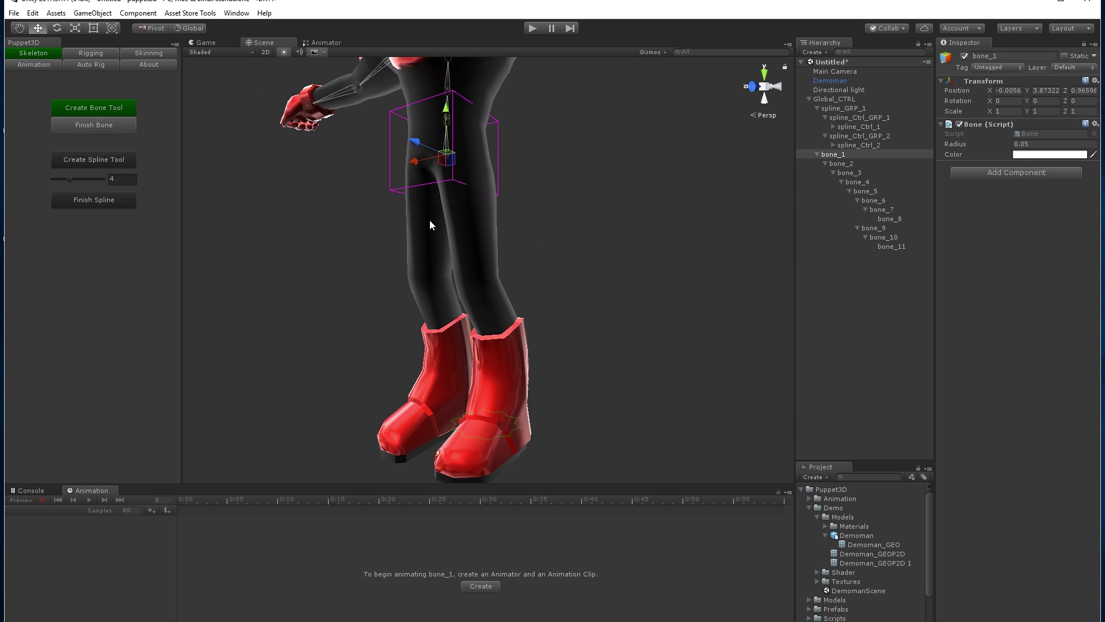
{"action": "left_click", "coordinate": [469, 163]}
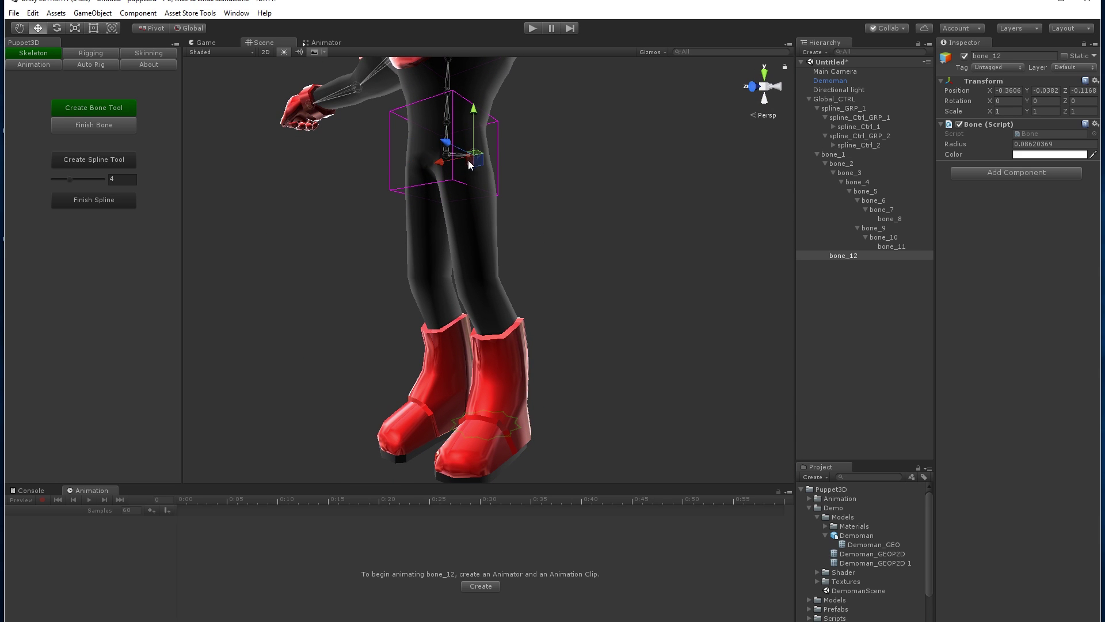
{"action": "left_click", "coordinate": [478, 272]}
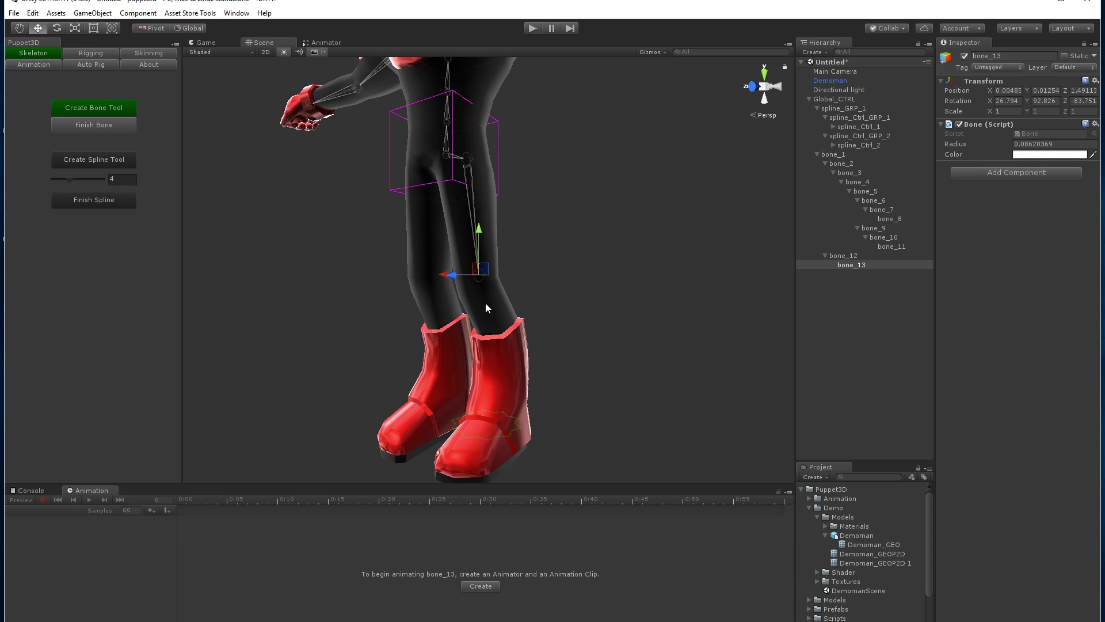
{"action": "left_click", "coordinate": [505, 421]}
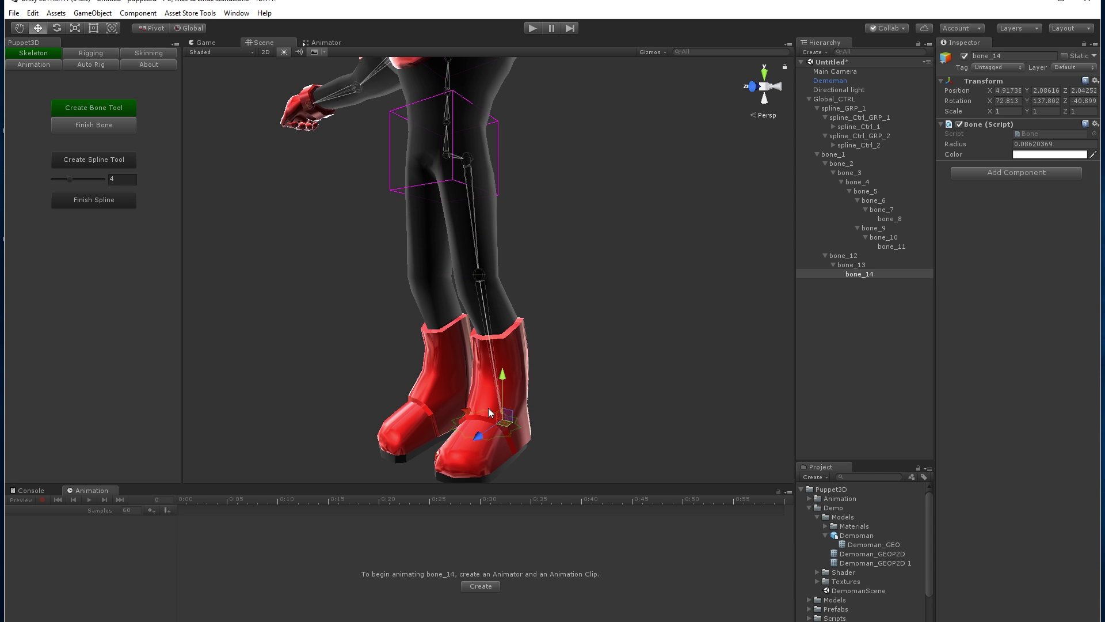
{"action": "left_click", "coordinate": [94, 125]}
Step: Create a right leg bone chain from the root spine bone, with joints at the hip, knee and ankle, and finish it
{"action": "left_click_drag", "start_coordinate": [570, 185], "coordinate": [656, 174], "text": "alt"}
{"action": "left_click", "coordinate": [86, 109]}
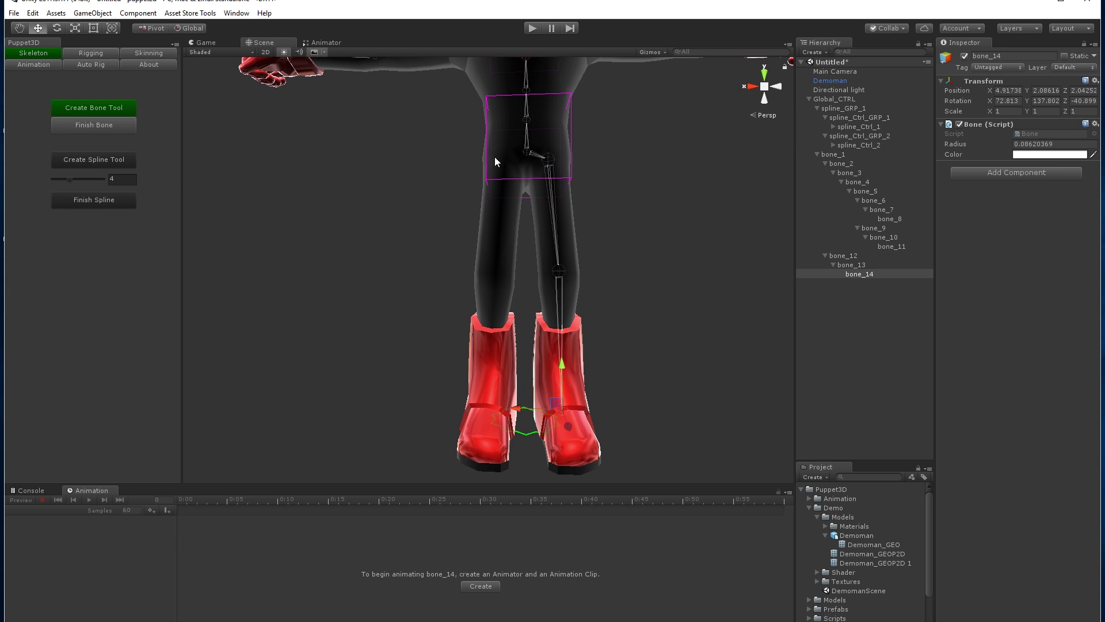
{"action": "left_click", "coordinate": [525, 151]}
{"action": "left_click", "coordinate": [502, 171]}
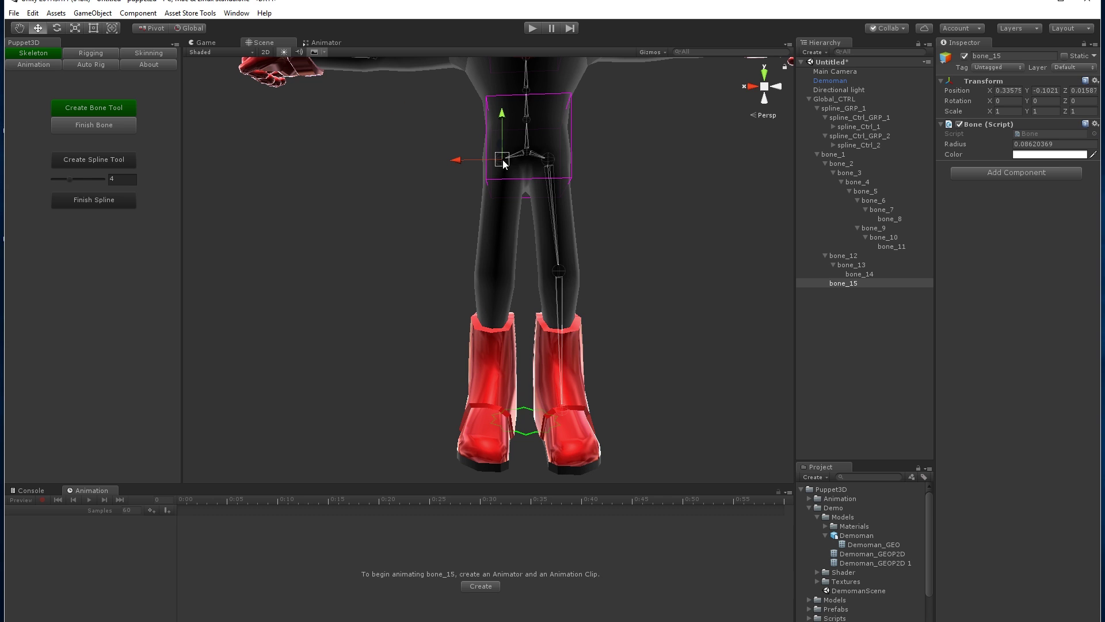
{"action": "left_click", "coordinate": [499, 282]}
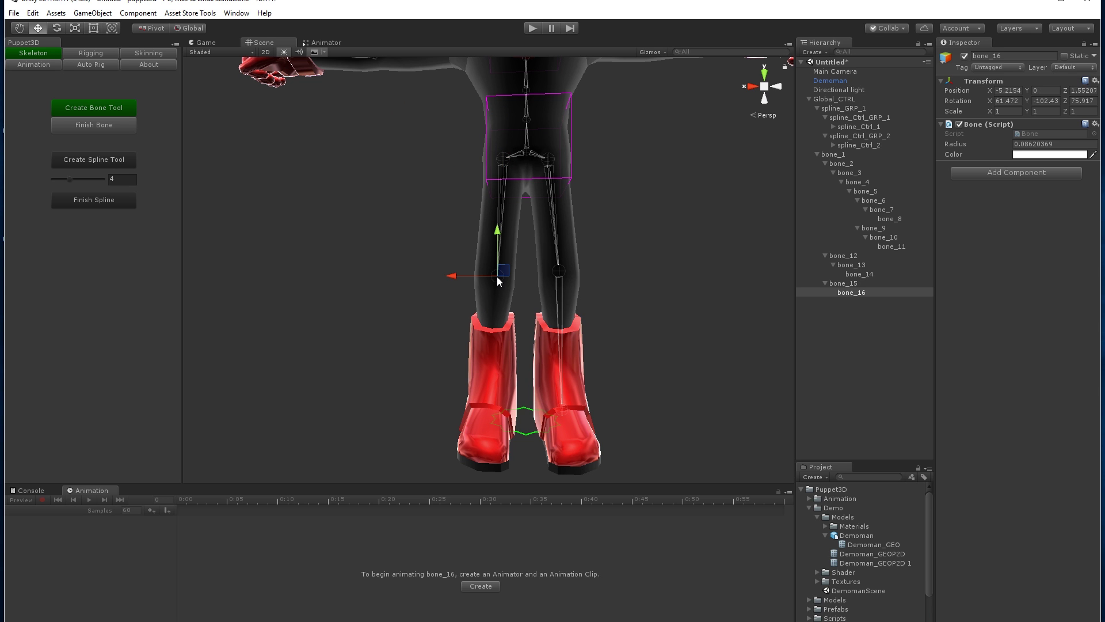
{"action": "left_click", "coordinate": [495, 396]}
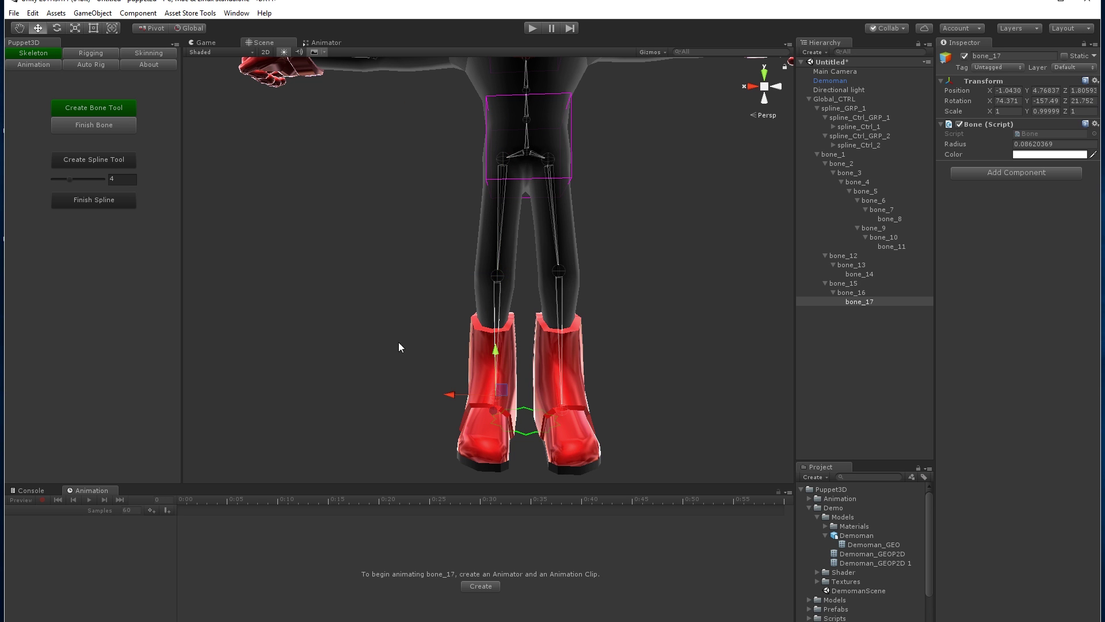
{"action": "left_click", "coordinate": [82, 132]}
Step: Add a neck bone above the top spine bone at the base of the neck and finish it
{"action": "mouse_move", "coordinate": [468, 254]}
{"action": "left_mouse_down", "text": "alt"}
{"action": "mouse_move", "coordinate": [671, 264]}
{"action": "mouse_move", "coordinate": [723, 249]}
{"action": "mouse_move", "coordinate": [680, 262]}
{"action": "mouse_move", "coordinate": [405, 274]}
{"action": "mouse_move", "coordinate": [473, 260]}
{"action": "left_mouse_up", "text": "alt"}
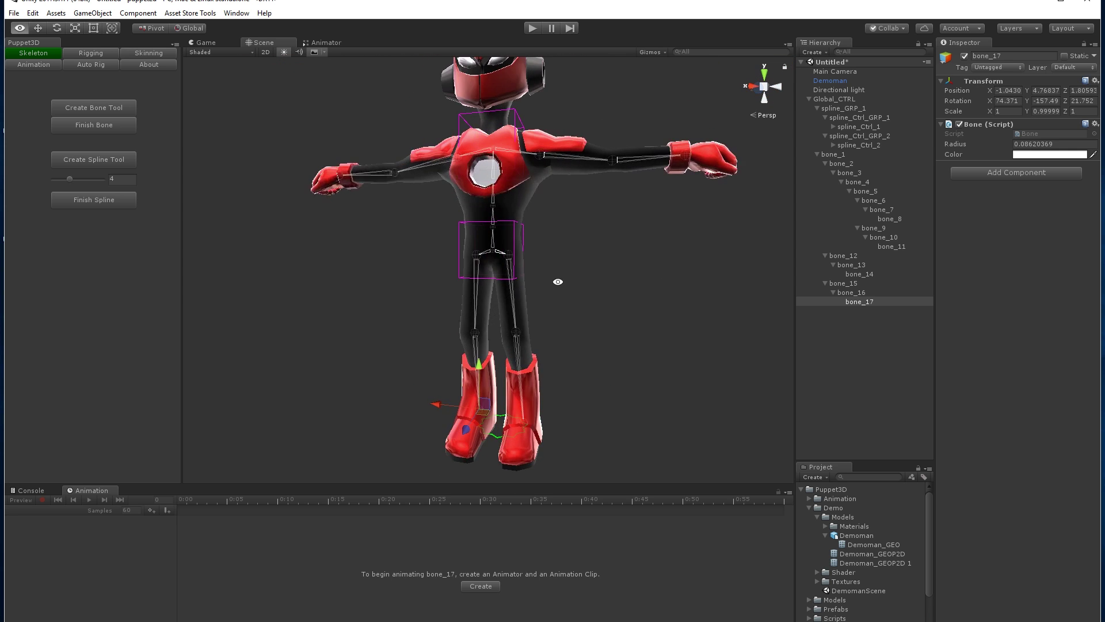
{"action": "middle_click_drag", "start_coordinate": [558, 281], "coordinate": [562, 325], "text": "alt"}
{"action": "left_click_drag", "start_coordinate": [561, 326], "coordinate": [597, 340], "text": "alt"}
{"action": "right_click_drag", "start_coordinate": [597, 340], "coordinate": [541, 286], "text": "alt"}
{"action": "left_click_drag", "start_coordinate": [540, 286], "coordinate": [419, 295], "text": "alt"}
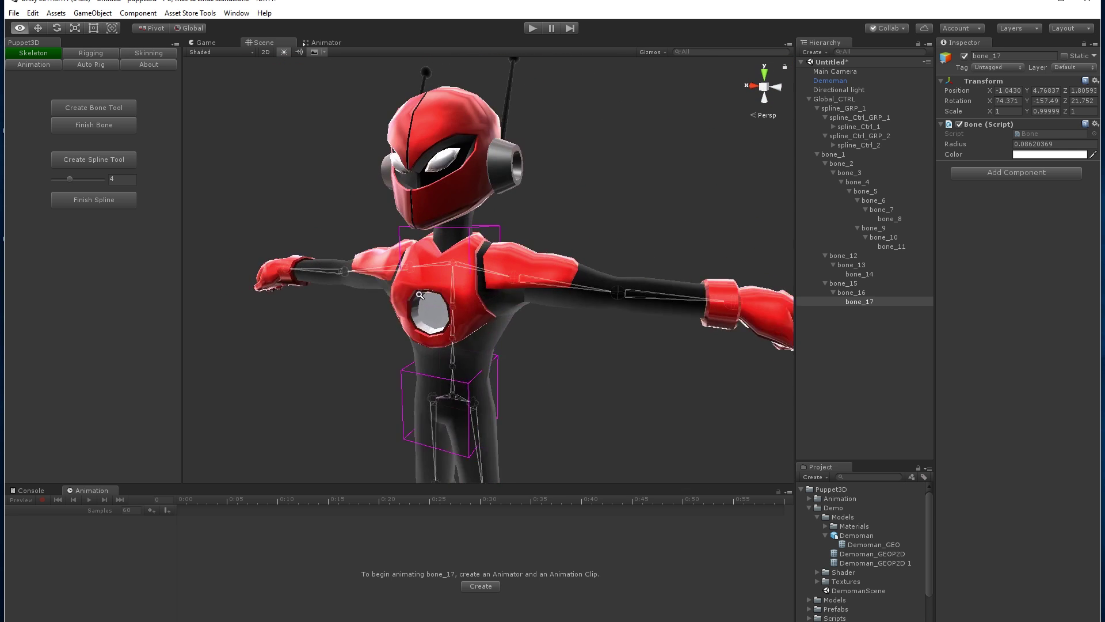
{"action": "right_click_drag", "start_coordinate": [420, 294], "coordinate": [397, 288], "text": "alt"}
{"action": "left_click", "coordinate": [448, 267]}
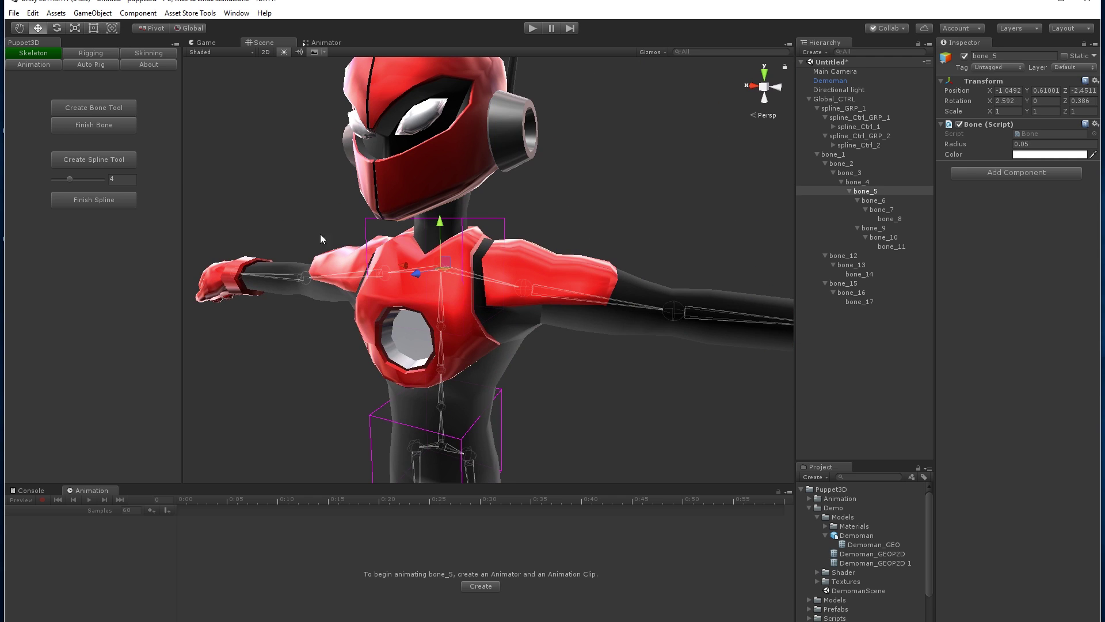
{"action": "left_click", "coordinate": [93, 111]}
{"action": "left_click", "coordinate": [441, 245]}
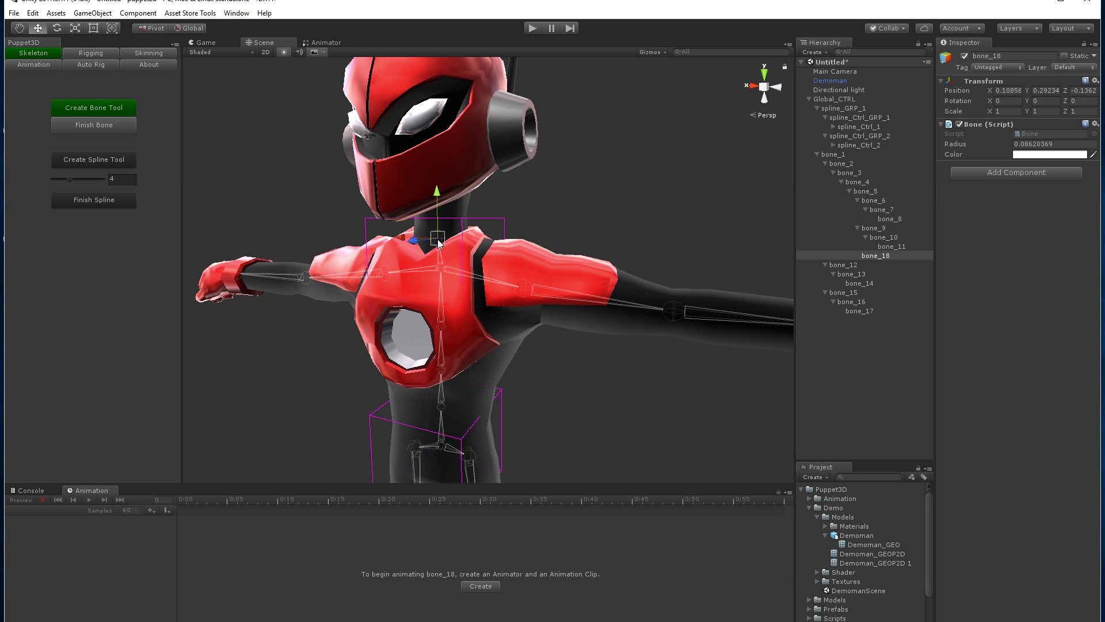
{"action": "left_click", "coordinate": [97, 127]}
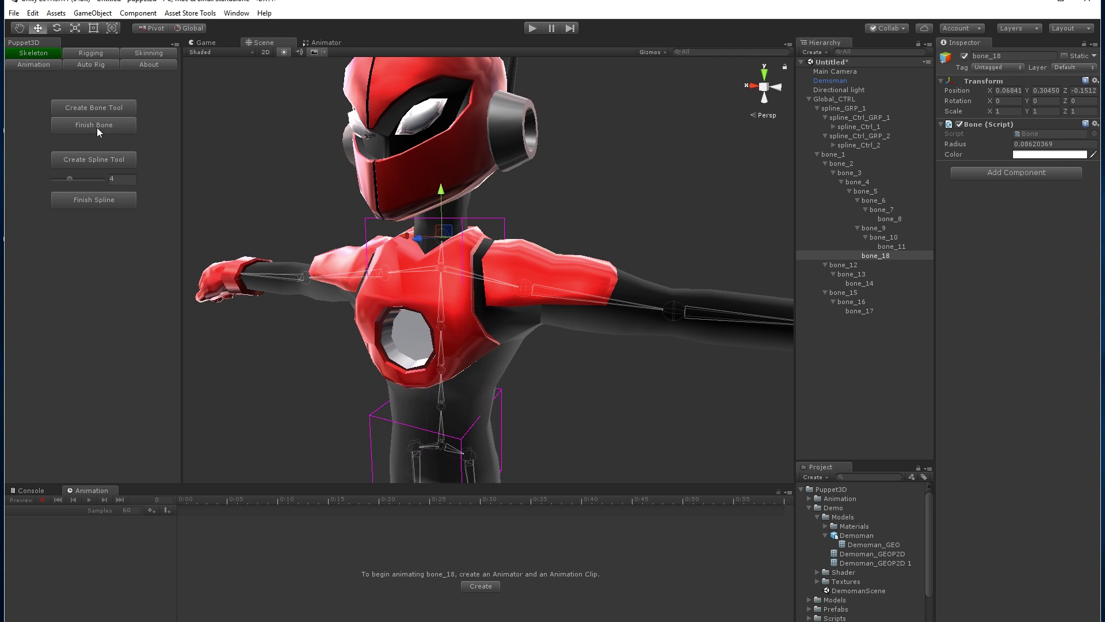
Step: Centre the neck bone front to back inside the neck, add a head bone above it at jaw height, and finish the chain
{"action": "left_click_drag", "start_coordinate": [502, 182], "coordinate": [414, 193], "text": "alt"}
{"action": "scroll", "coordinate": [484, 265], "scroll_direction": "up", "scroll_amount": 3}
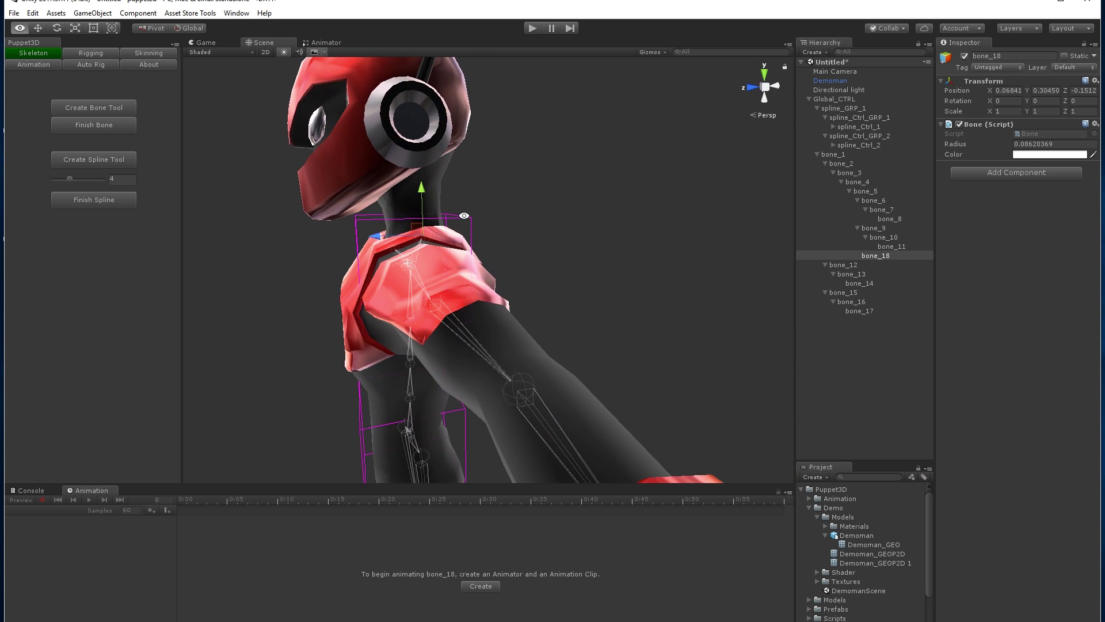
{"action": "left_click", "coordinate": [115, 110]}
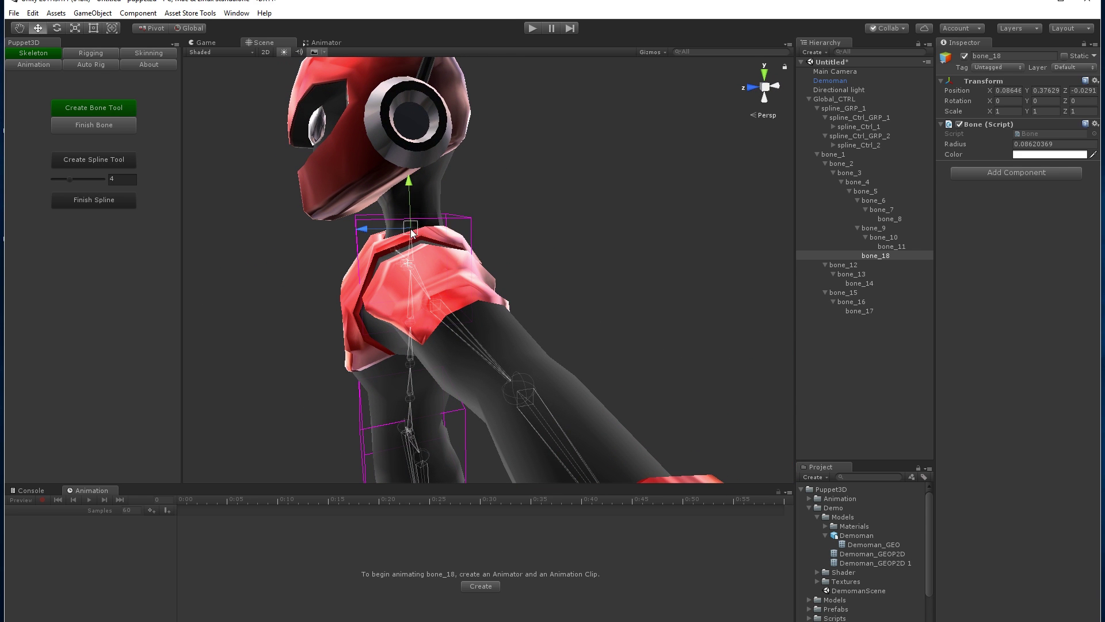
{"action": "left_click", "coordinate": [414, 173]}
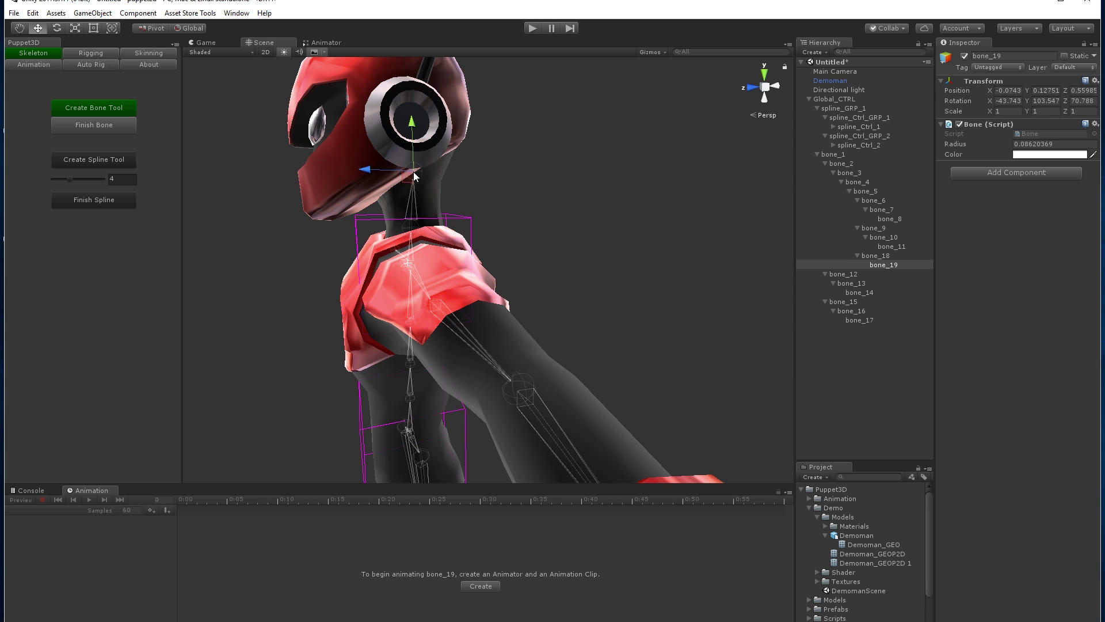
{"action": "left_click", "coordinate": [119, 129]}
Step: Reposition the head bone with the bone tool in the front view near the head's centre line and finish the edit
{"action": "left_click_drag", "start_coordinate": [439, 178], "coordinate": [596, 181], "text": "alt"}
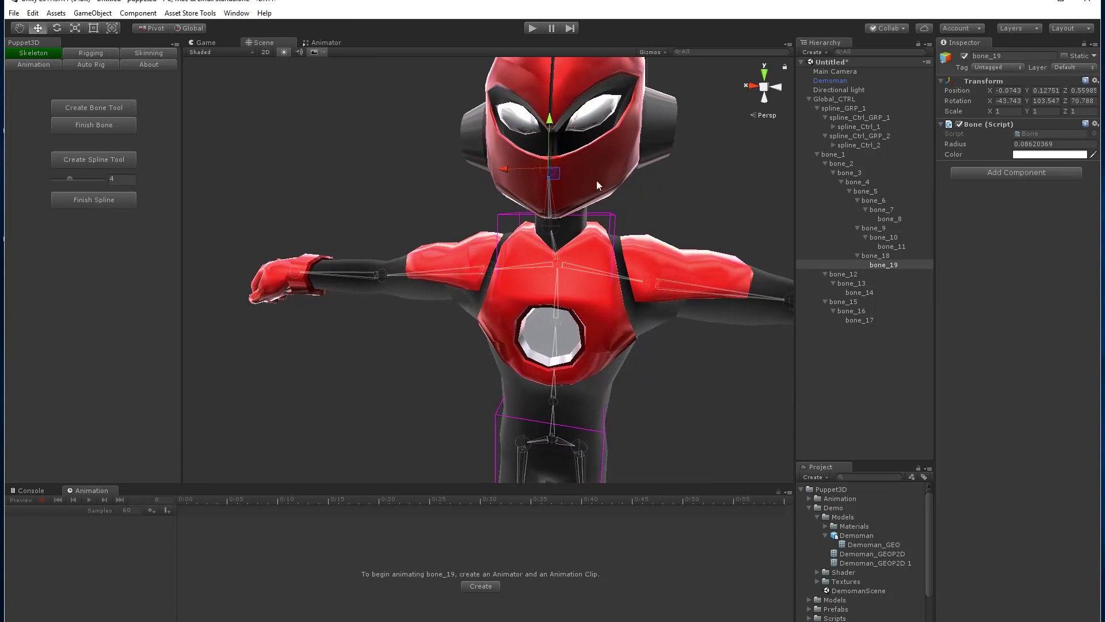
{"action": "left_click", "coordinate": [102, 103]}
{"action": "left_click_drag", "start_coordinate": [558, 174], "coordinate": [646, 185]}
{"action": "left_click", "coordinate": [76, 121]}
{"action": "left_click", "coordinate": [99, 108]}
{"action": "left_click", "coordinate": [123, 129]}
Step: Reposition the neck bone at the base of the neck with the bone tool, aligning it with the spine, and finish the edit
{"action": "scroll", "coordinate": [555, 185], "scroll_direction": "down", "scroll_amount": 3, "text": "alt"}
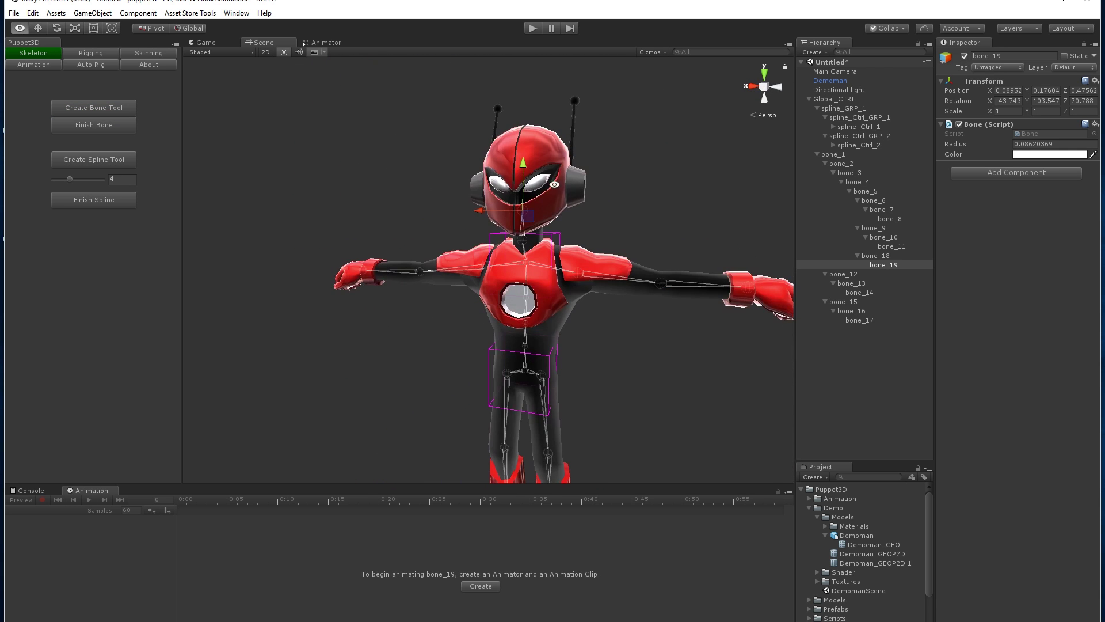
{"action": "scroll", "coordinate": [513, 206], "scroll_direction": "up", "scroll_amount": 6}
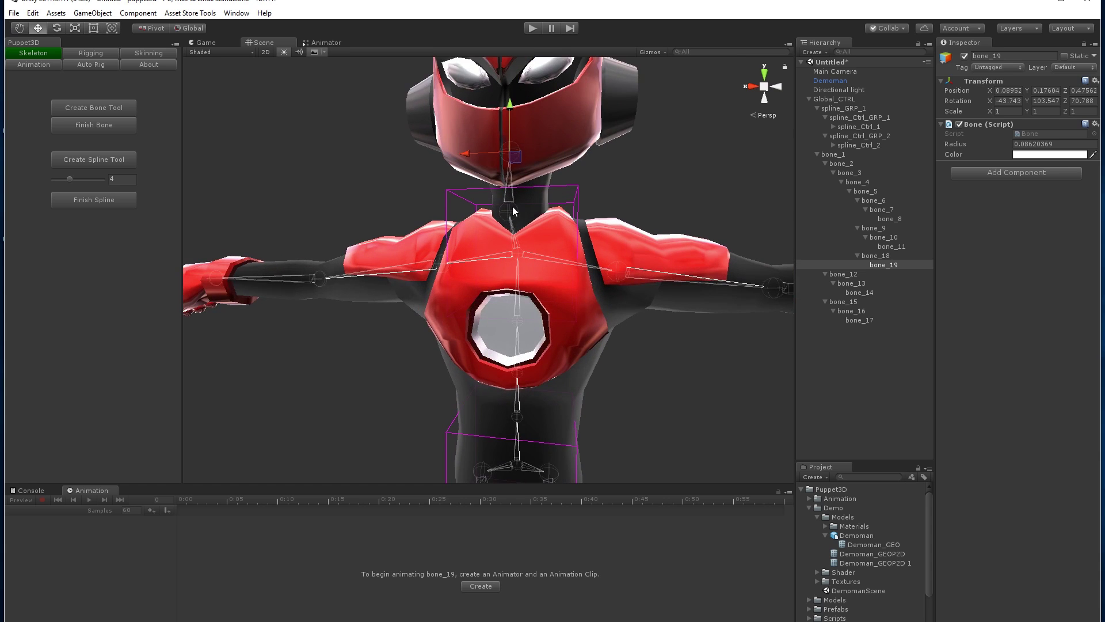
{"action": "left_click", "coordinate": [510, 209]}
{"action": "left_click", "coordinate": [103, 108]}
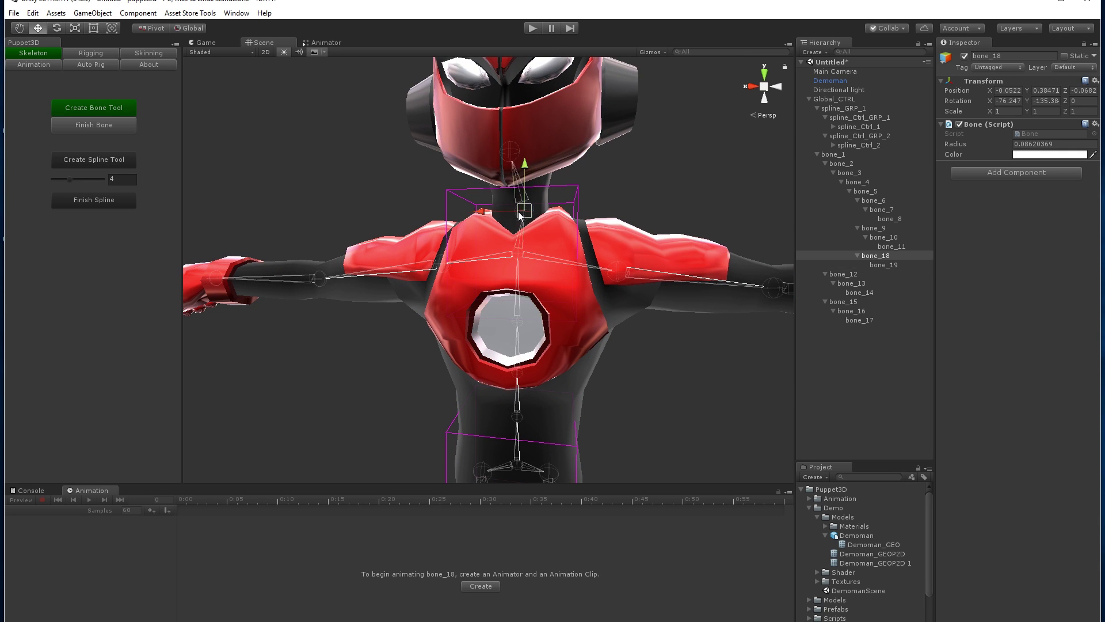
{"action": "left_click_drag", "start_coordinate": [518, 212], "coordinate": [519, 216]}
{"action": "left_click", "coordinate": [113, 131]}
{"action": "mouse_move", "coordinate": [603, 185]}
{"action": "left_mouse_down", "text": "alt"}
{"action": "mouse_move", "coordinate": [427, 197]}
{"action": "mouse_move", "coordinate": [477, 183]}
{"action": "mouse_move", "coordinate": [610, 187]}
{"action": "left_mouse_up", "text": "alt"}
{"action": "scroll", "coordinate": [477, 183], "scroll_direction": "down", "scroll_amount": 3}
{"action": "right_click_drag", "start_coordinate": [610, 187], "coordinate": [461, 191], "text": "alt"}
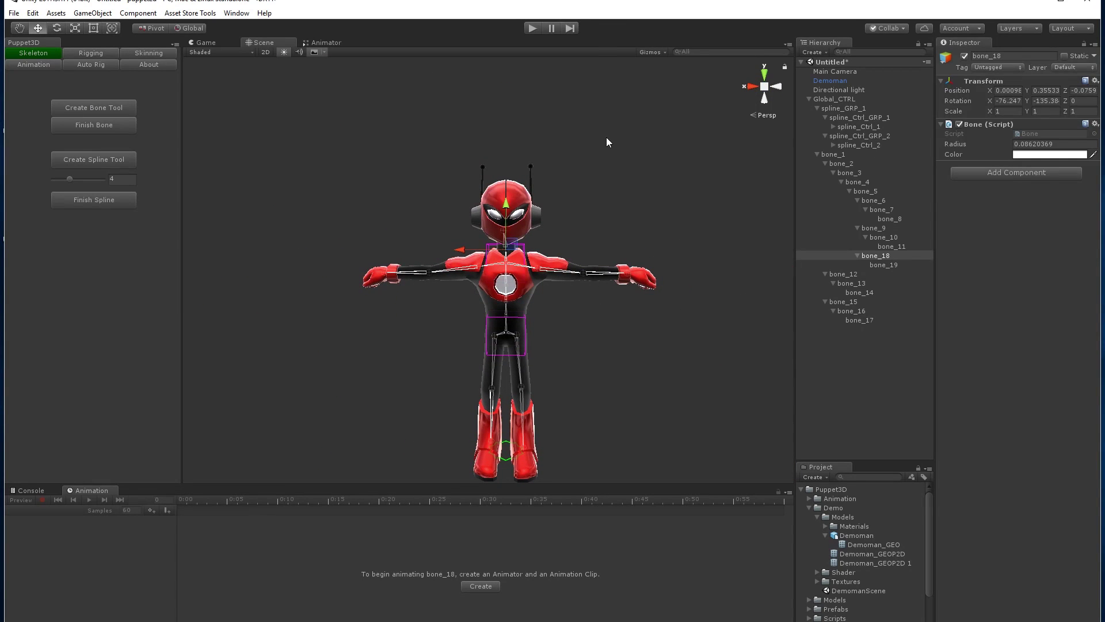